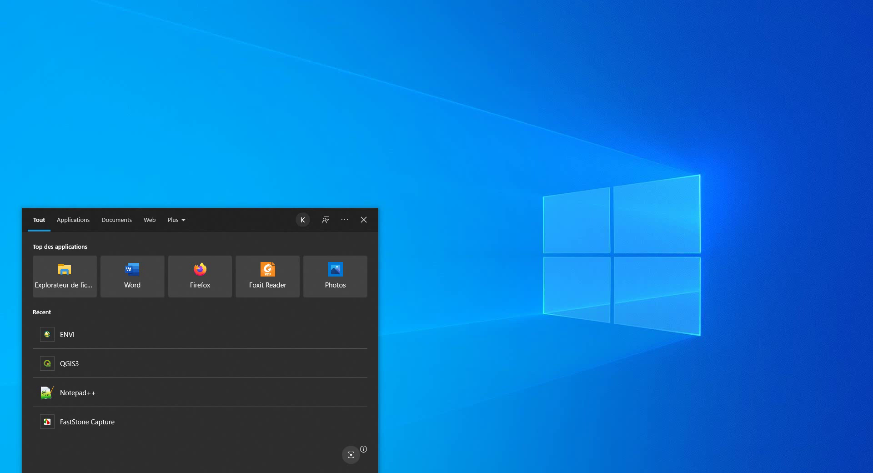
Step: Launch ENVI and move its main window slightly away from the screen corner
type("envi")
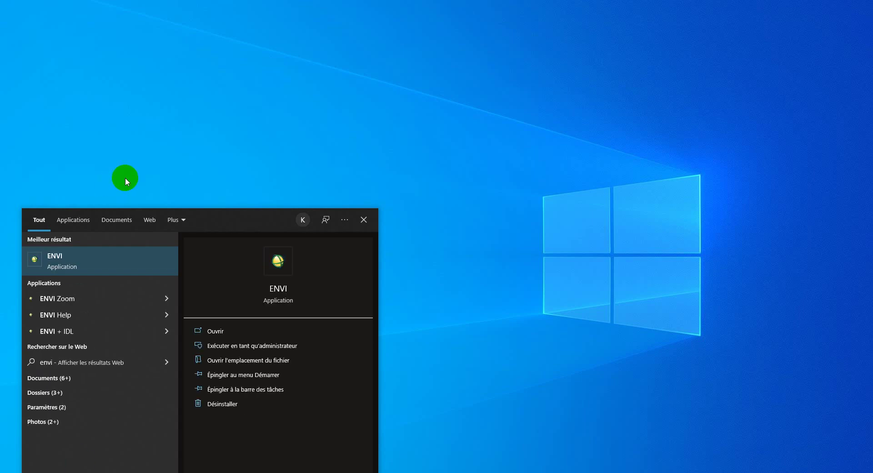
left_click(81, 258)
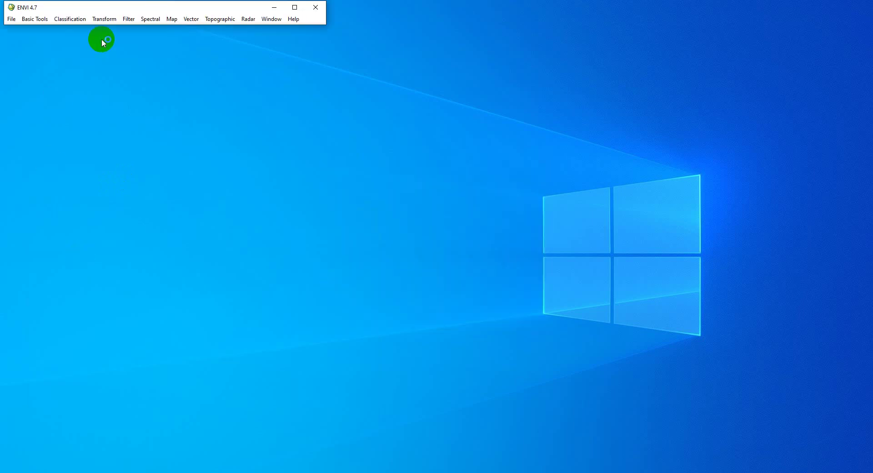
left_click_drag(94, 5, 127, 13)
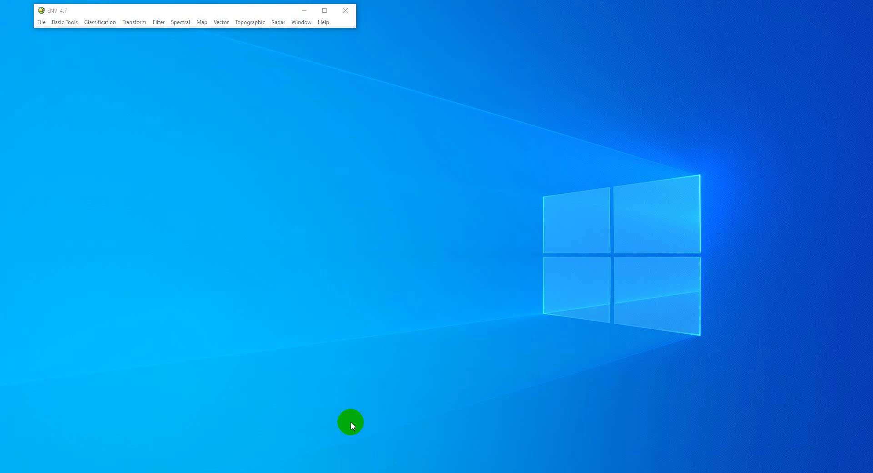
Step: Start opening an image file and browse to Documents > formation_youtube > TIN > Donné
left_click(41, 22)
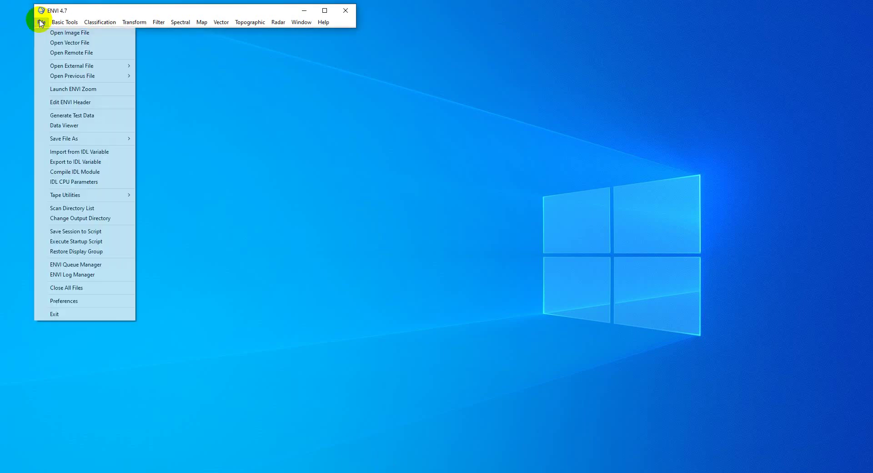
left_click(65, 32)
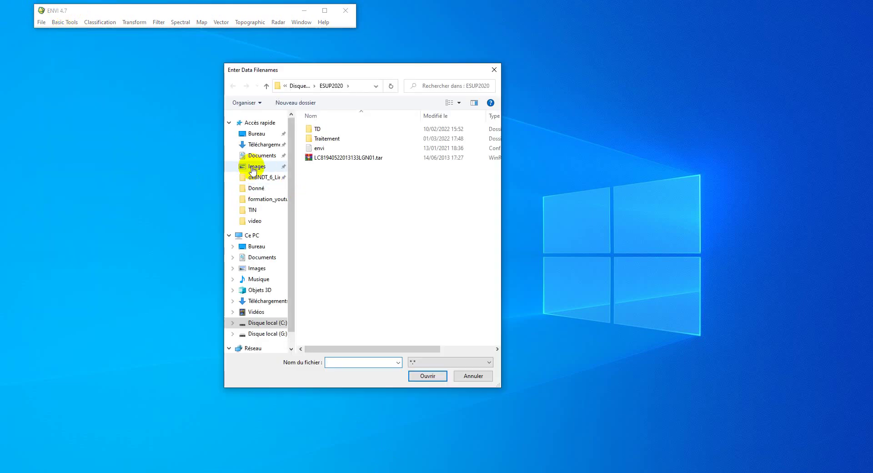
left_click(258, 156)
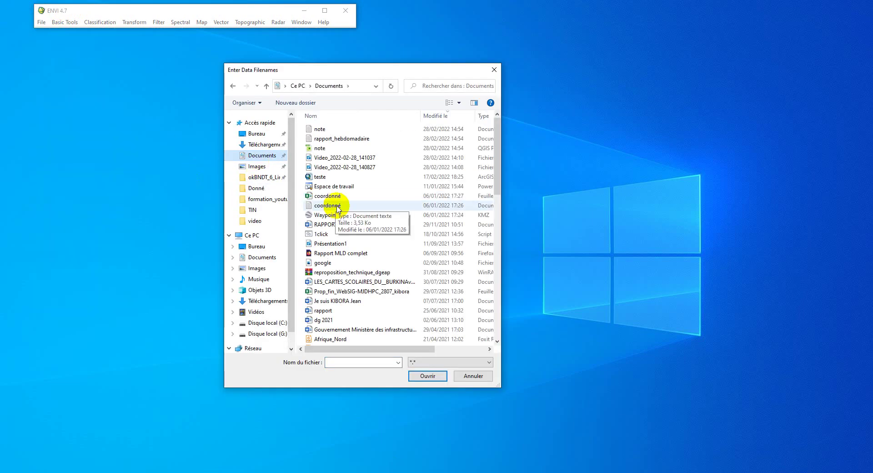
left_click(338, 207)
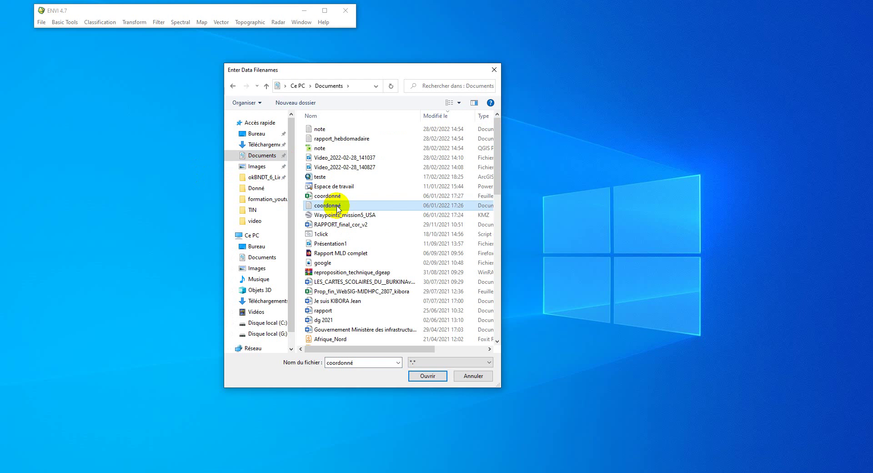
scroll(338, 209, "down", 10)
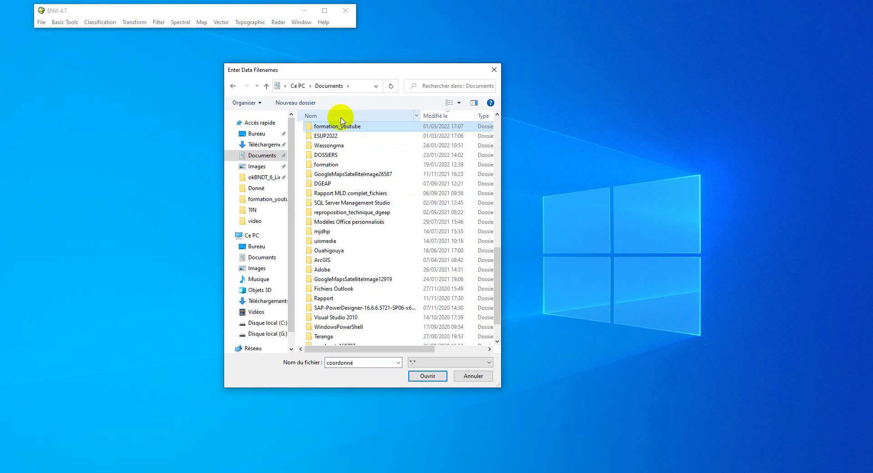
double_click(344, 131)
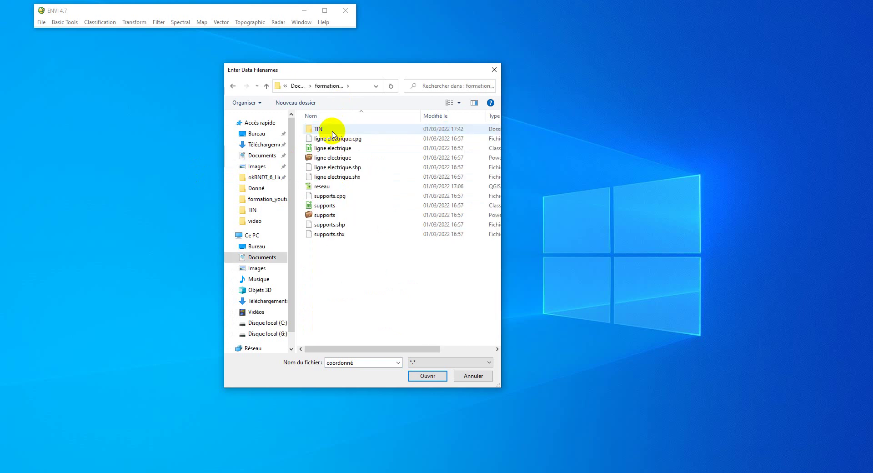
double_click(335, 131)
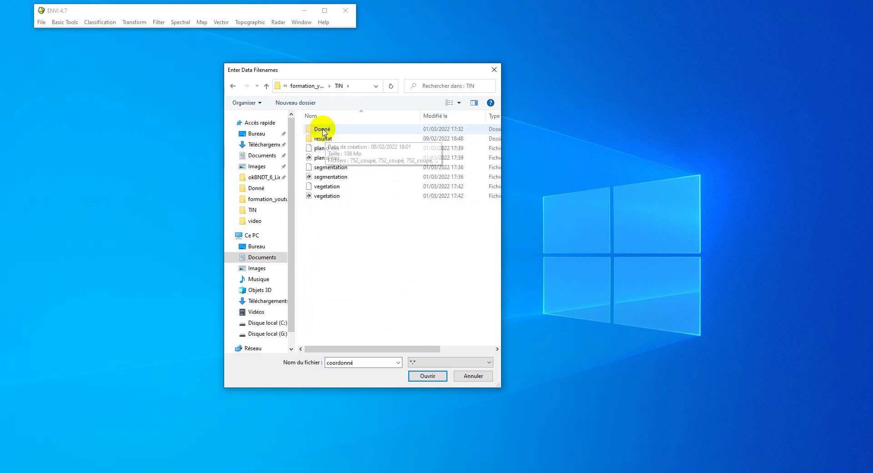
double_click(321, 130)
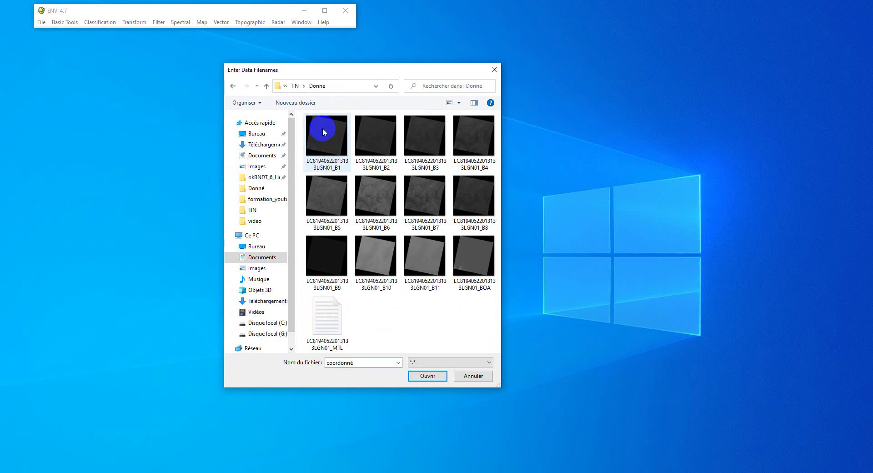
left_click_drag(333, 72, 323, 56)
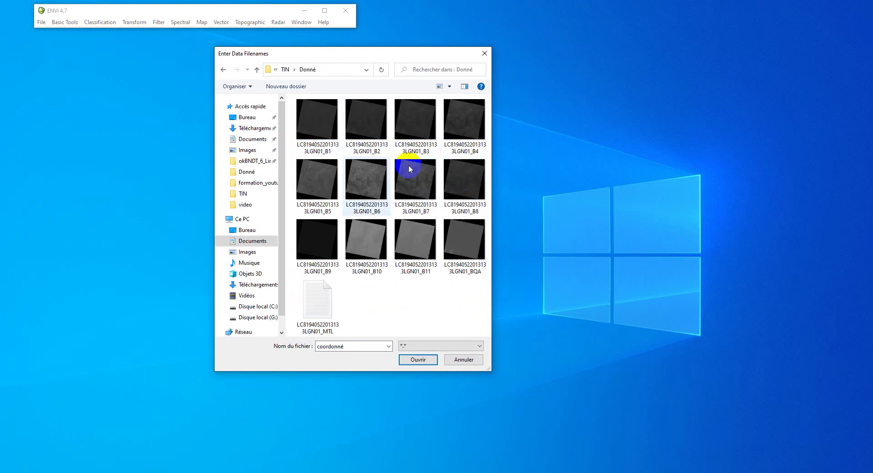
left_click(312, 199)
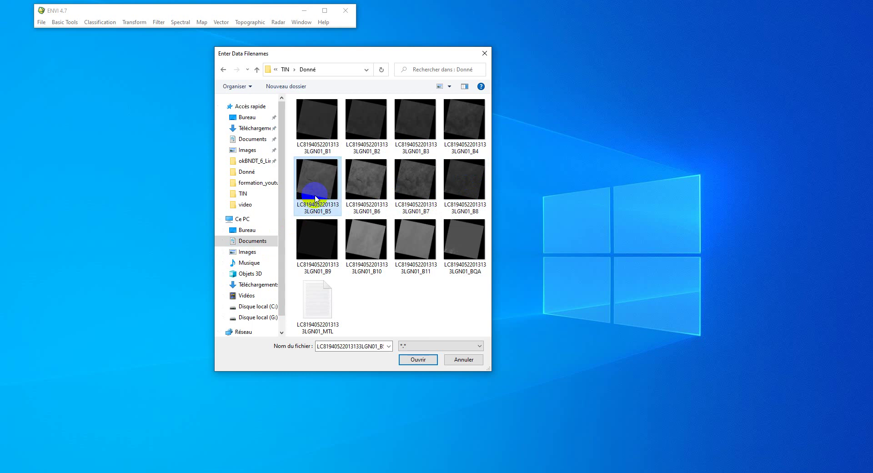
left_click(479, 142, "ctrl")
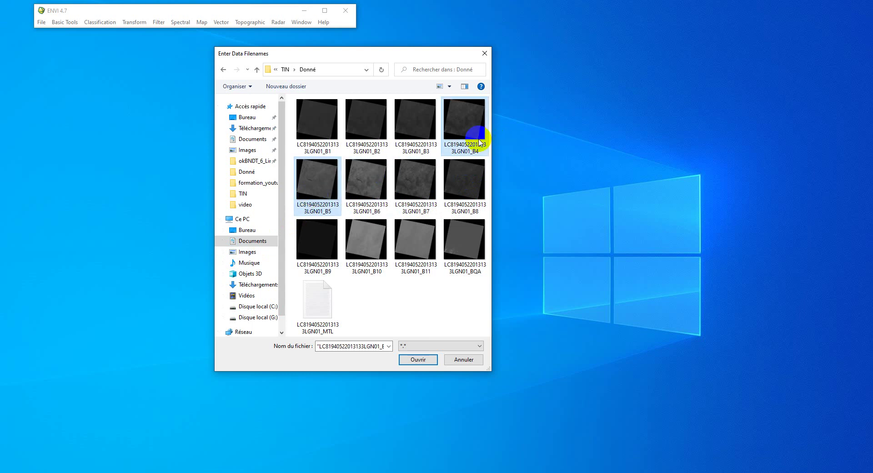
left_click(377, 135, "ctrl")
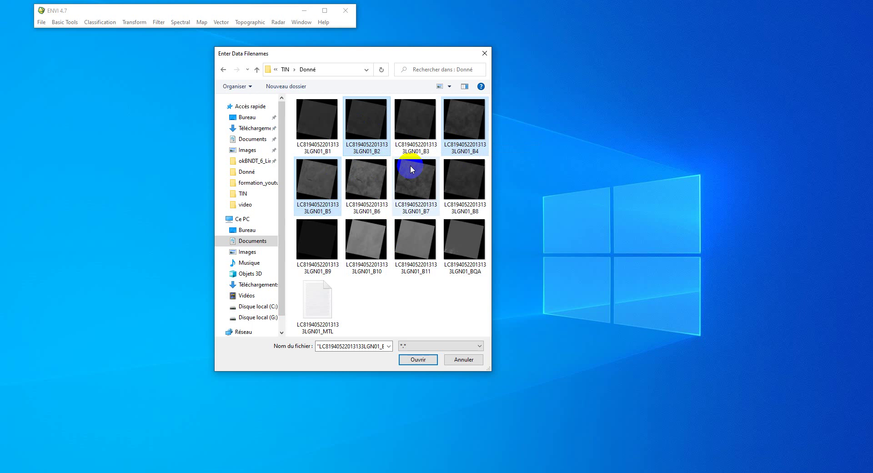
left_click(419, 360)
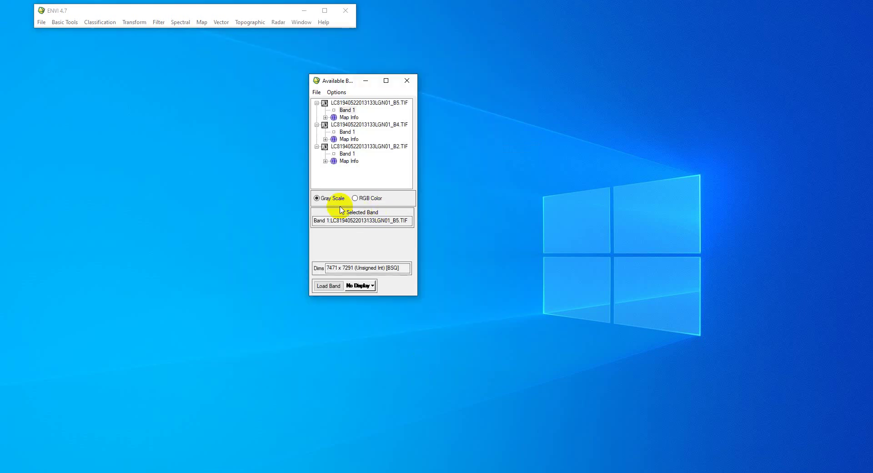
left_click(333, 83)
double_click(333, 82)
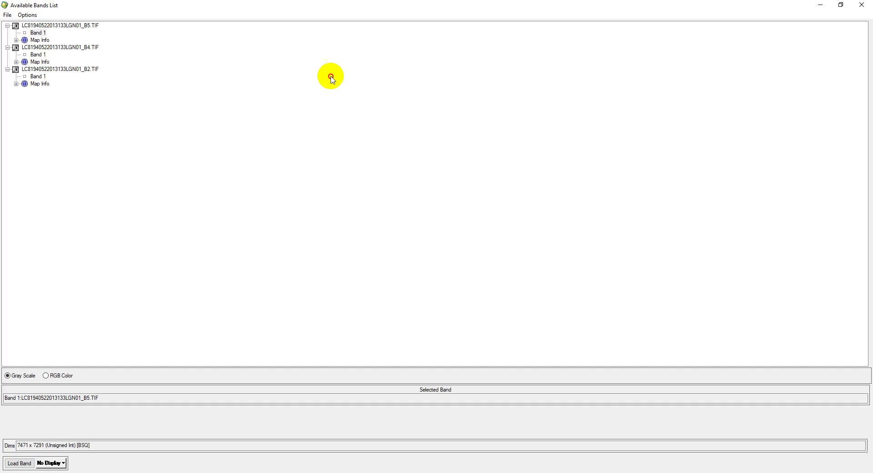
left_click(842, 6)
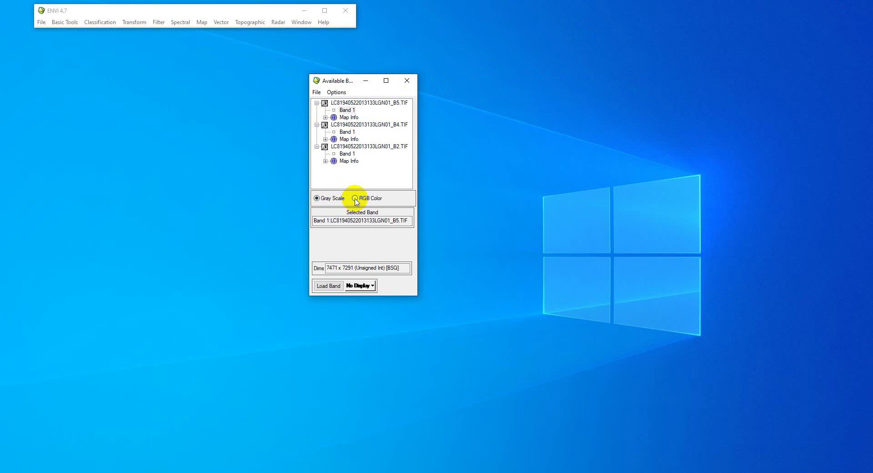
Step: Display Band 1 of the B5 image in gray scale and show the area around the lake
left_click(356, 199)
left_click(317, 199)
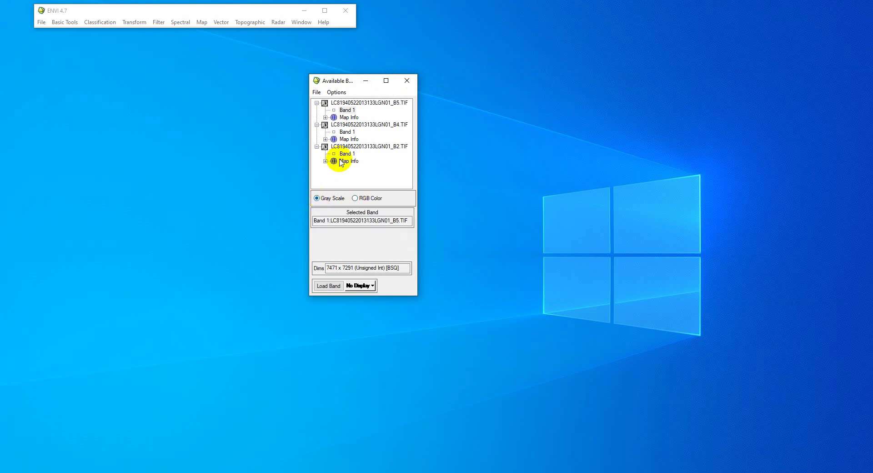
double_click(346, 110)
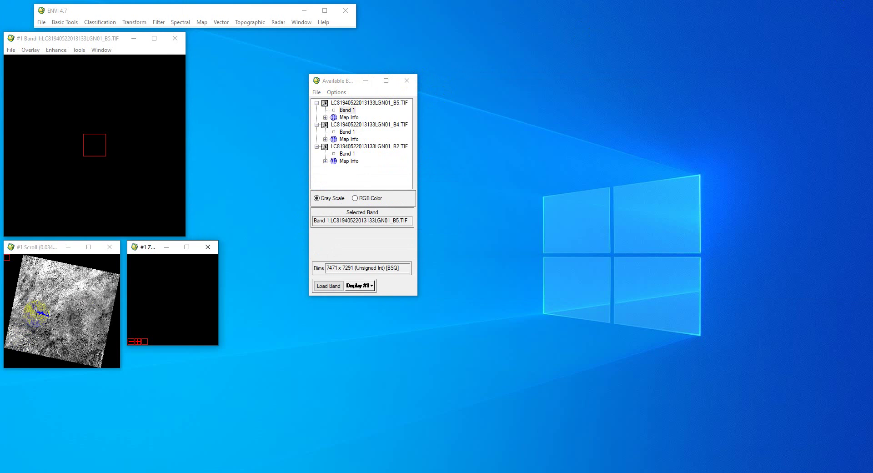
mouse_move(36, 311)
left_mouse_down()
mouse_move(40, 296)
mouse_move(45, 327)
mouse_move(34, 316)
mouse_move(41, 309)
left_mouse_up()
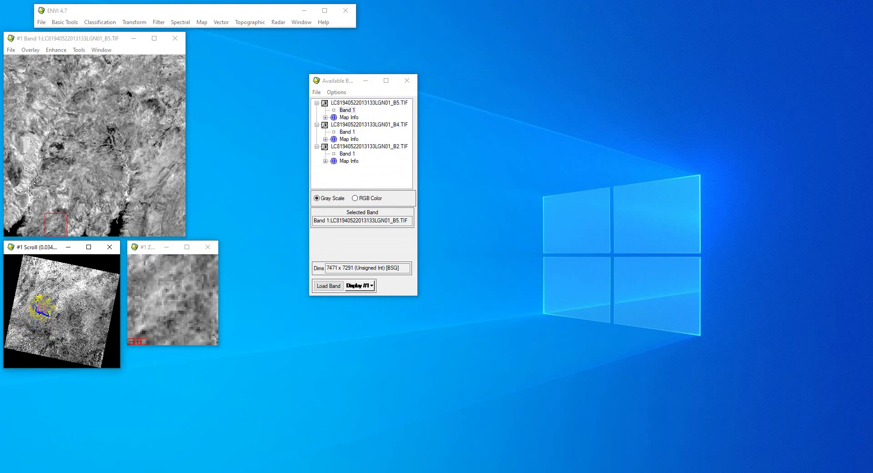
Step: Load an RGB color composite with B5 as red, B4 as green and B2 as blue into Display #1
left_click(355, 199)
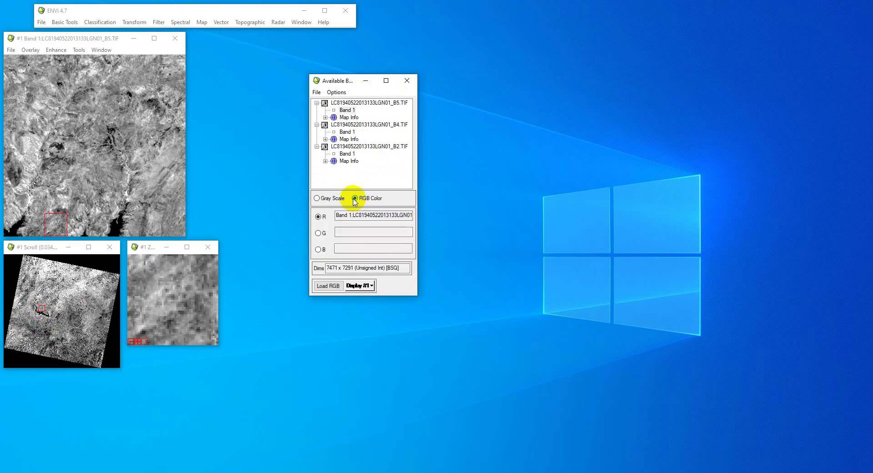
left_click(345, 111)
left_click(346, 133)
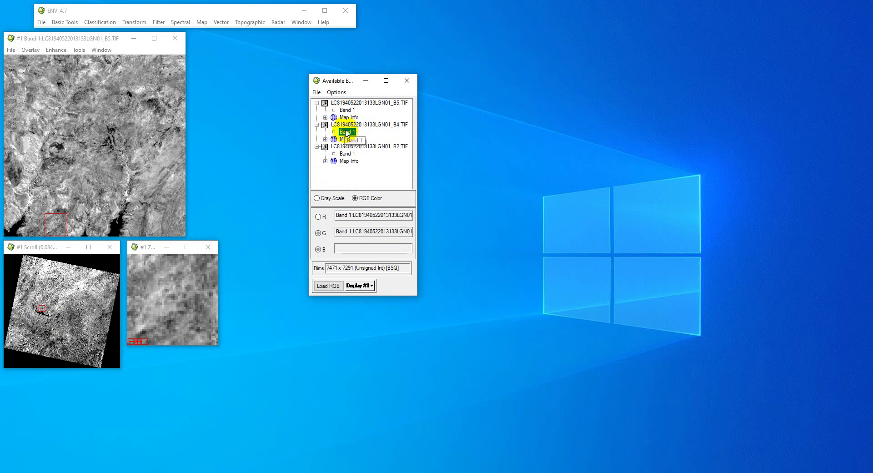
left_click(345, 154)
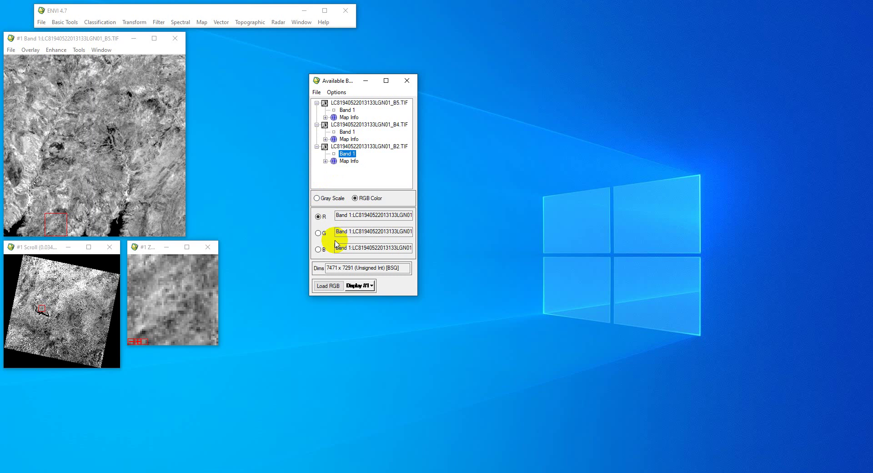
left_click(326, 286)
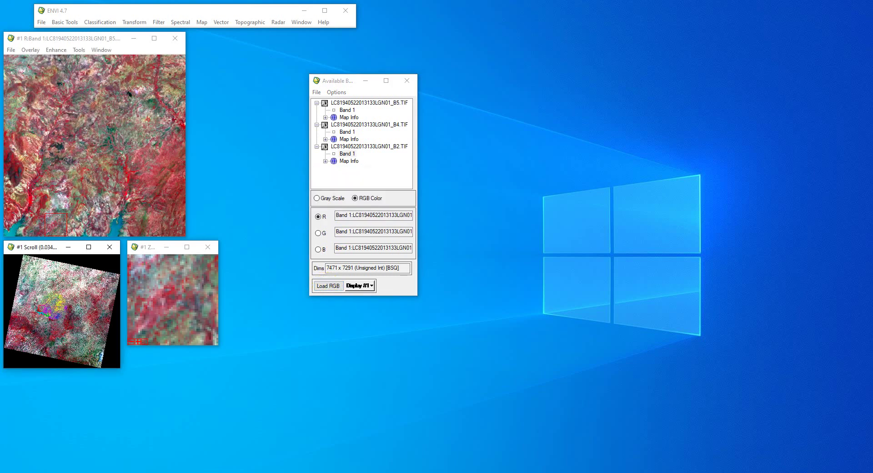
Step: Examine the vegetation, the lake and the area east of it in the color composite
mouse_move(55, 307)
left_mouse_down()
mouse_move(53, 319)
mouse_move(32, 309)
mouse_move(50, 317)
left_mouse_up()
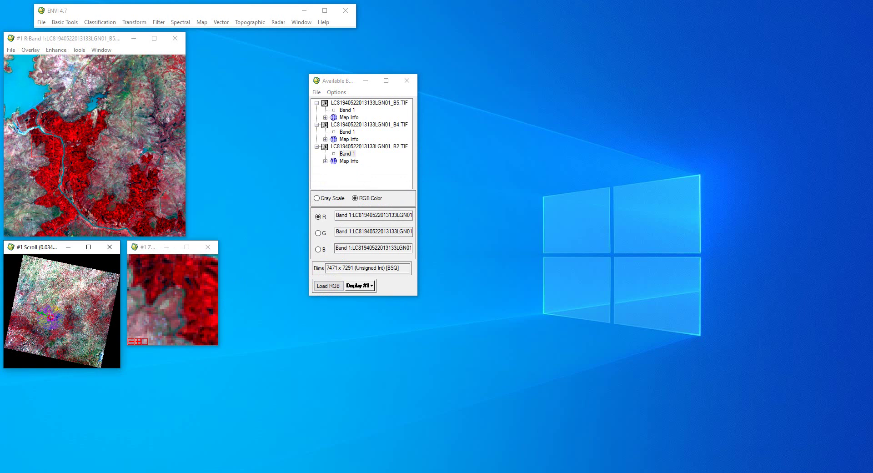
left_click_drag(50, 317, 50, 317)
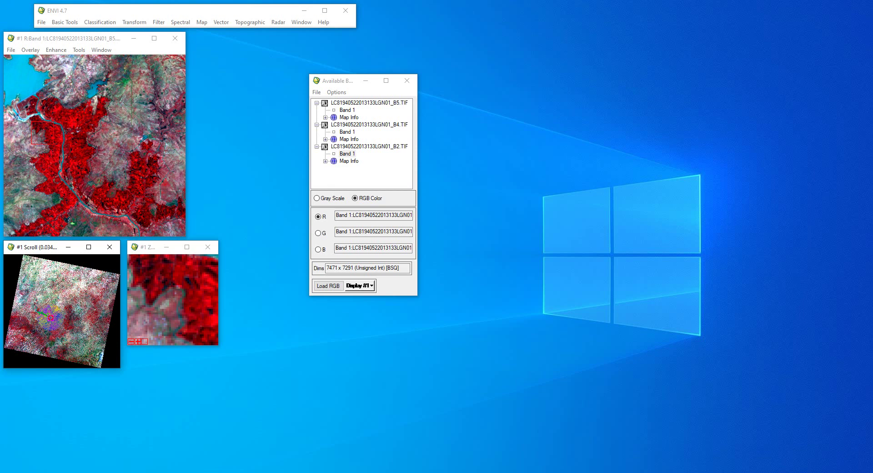
left_click_drag(50, 317, 46, 313)
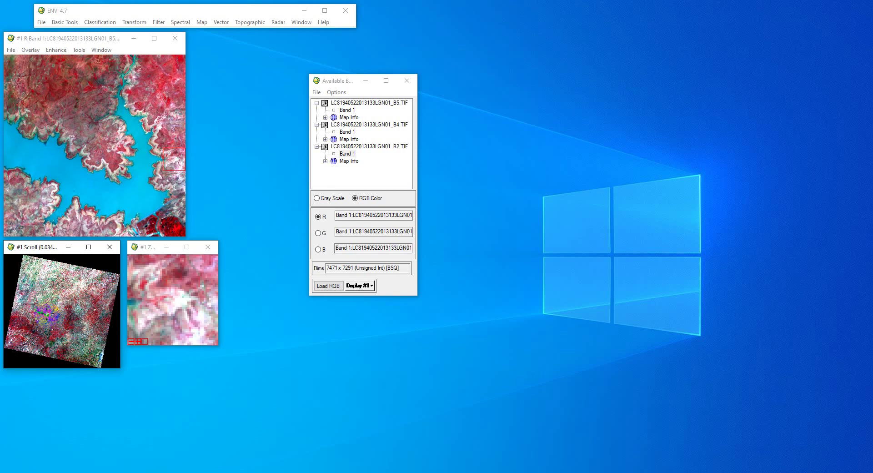
left_click(43, 161)
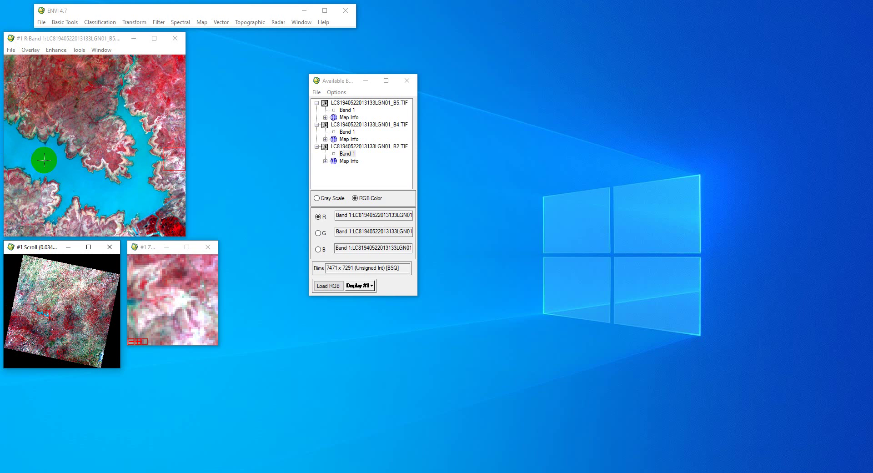
left_click(43, 314)
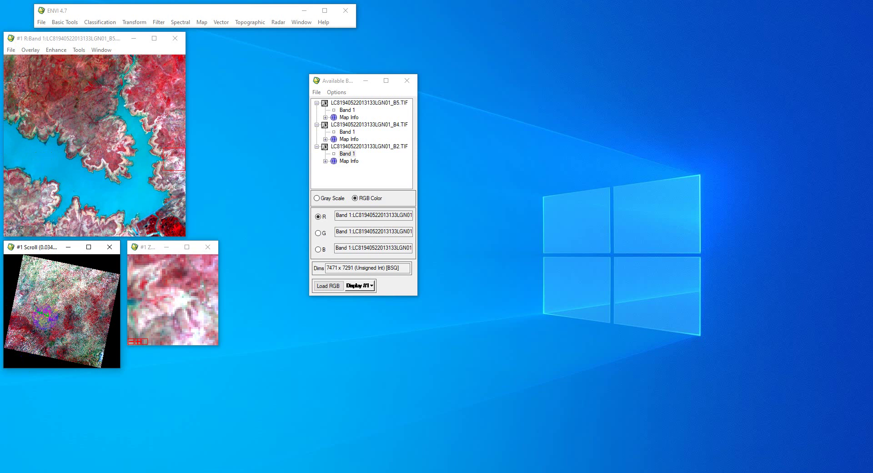
left_click(64, 313)
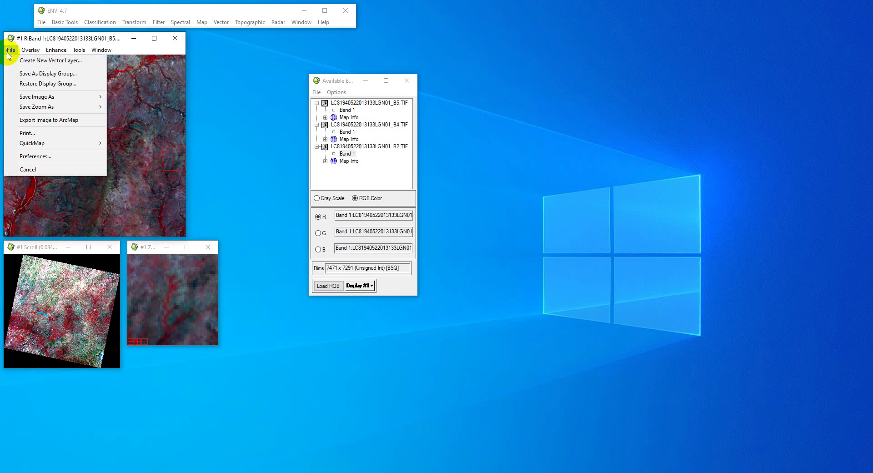
Step: Start exporting the color composite to an image file, limiting the spatial subset to about 1284 samples by 1225 lines around the lake
mouse_move(57, 101)
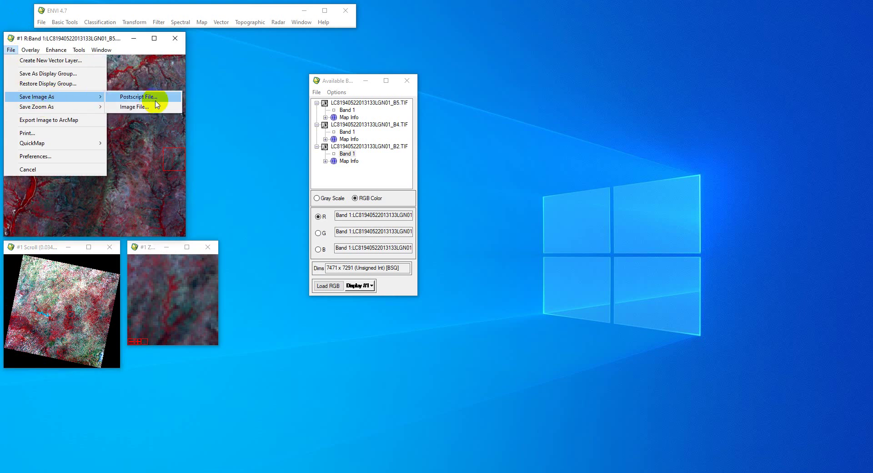
left_click(131, 108)
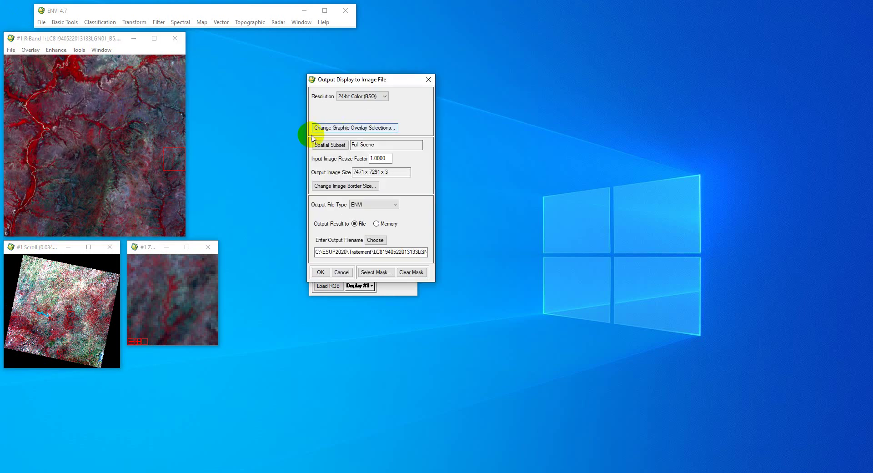
left_click_drag(344, 80, 509, 50)
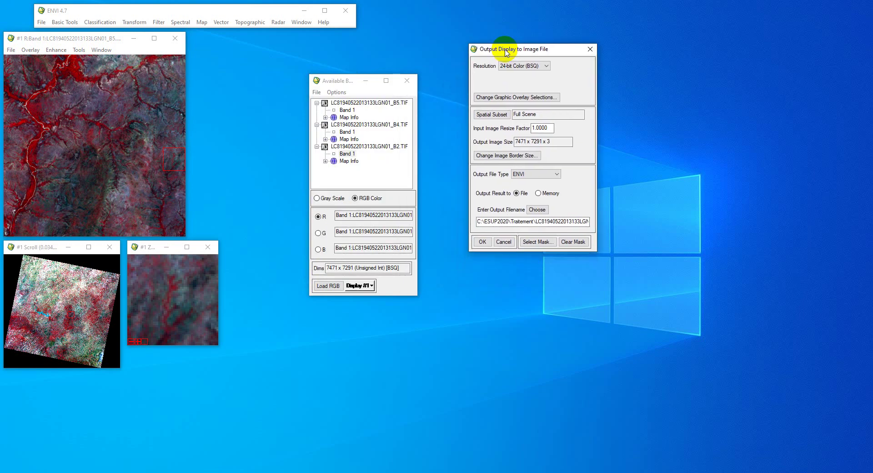
left_click(489, 114)
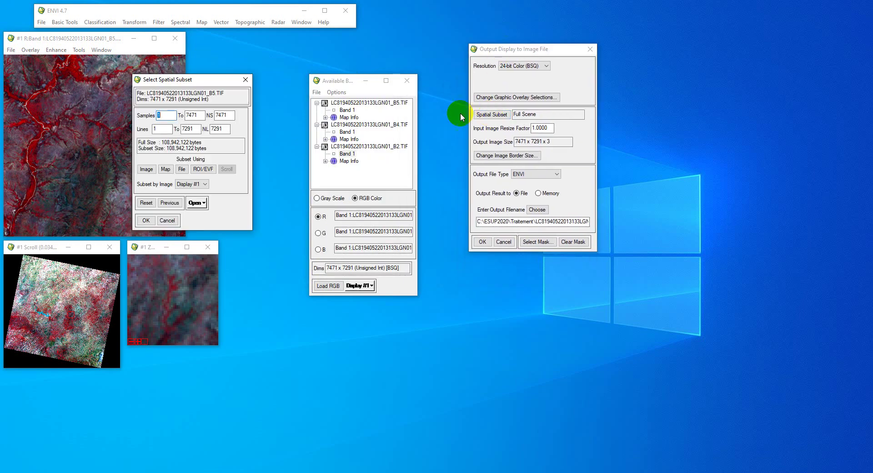
left_click(146, 170)
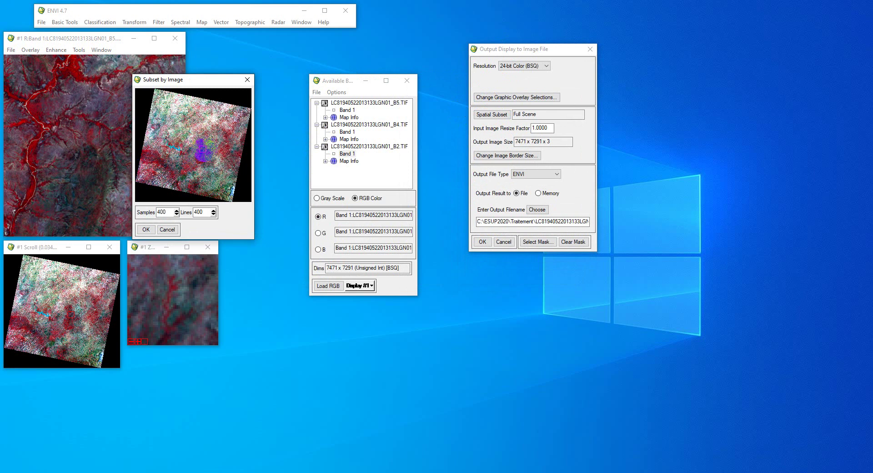
left_click_drag(201, 147, 175, 150)
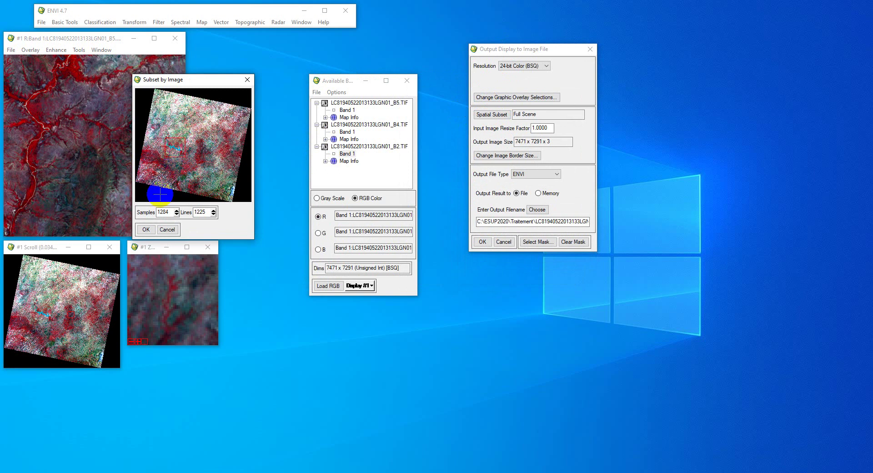
left_click(146, 230)
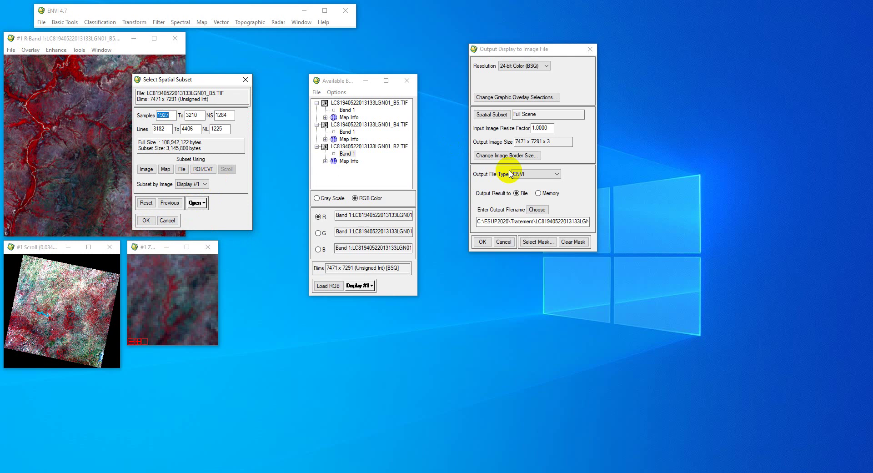
left_click(518, 50)
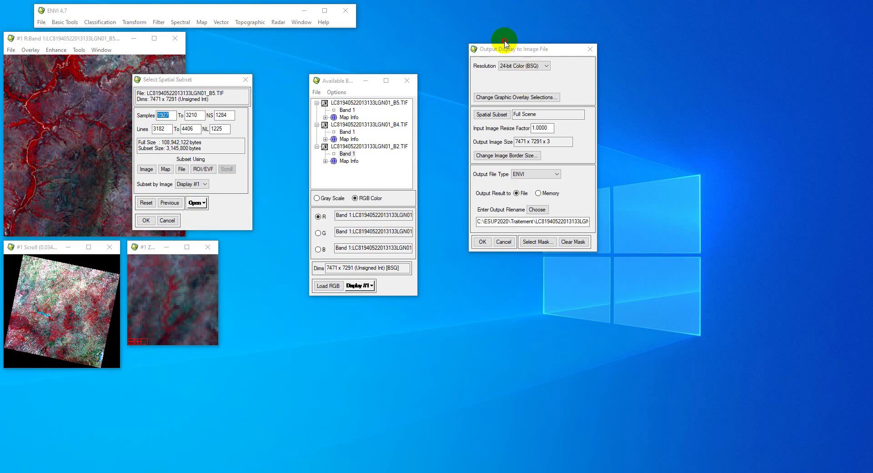
left_click(143, 220)
left_click_drag(526, 48, 363, 73)
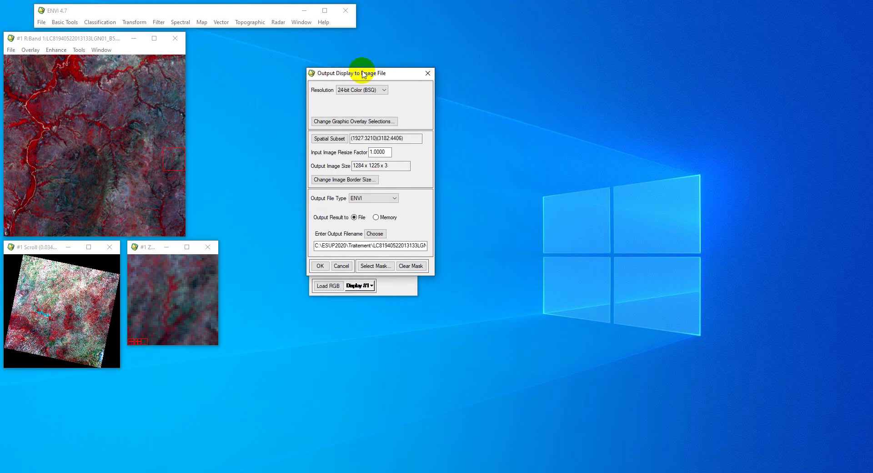
Step: Keep the export result going to a file and choose the TIN folder in Documents\formation_youtube as its destination
left_click(376, 217)
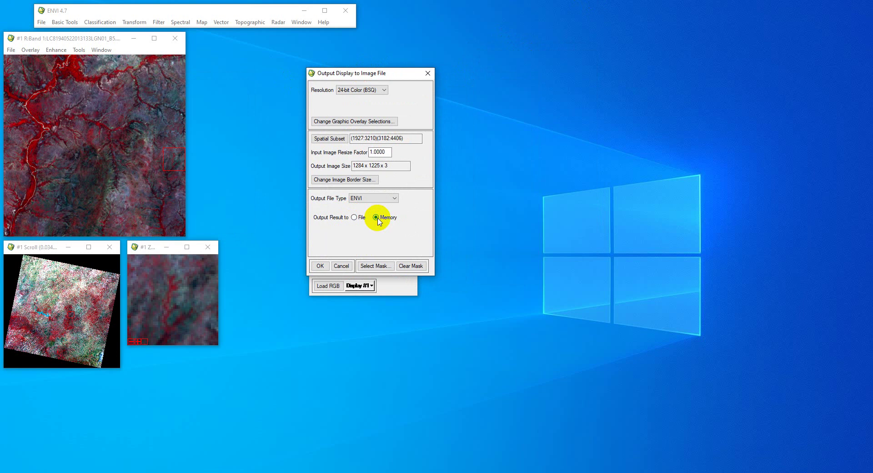
left_click(354, 217)
left_click(375, 233)
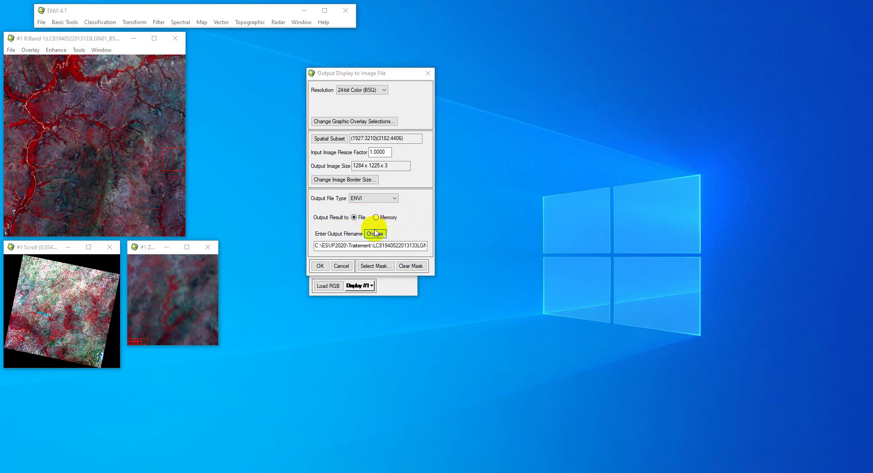
left_click(251, 139)
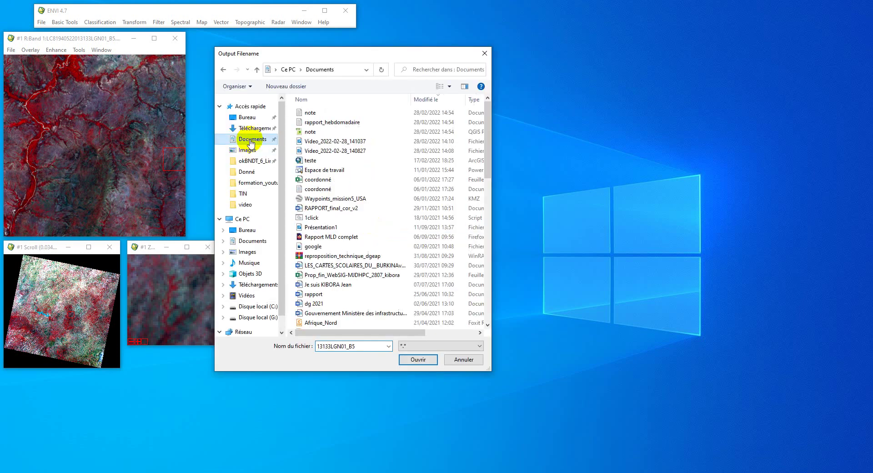
left_click(317, 163)
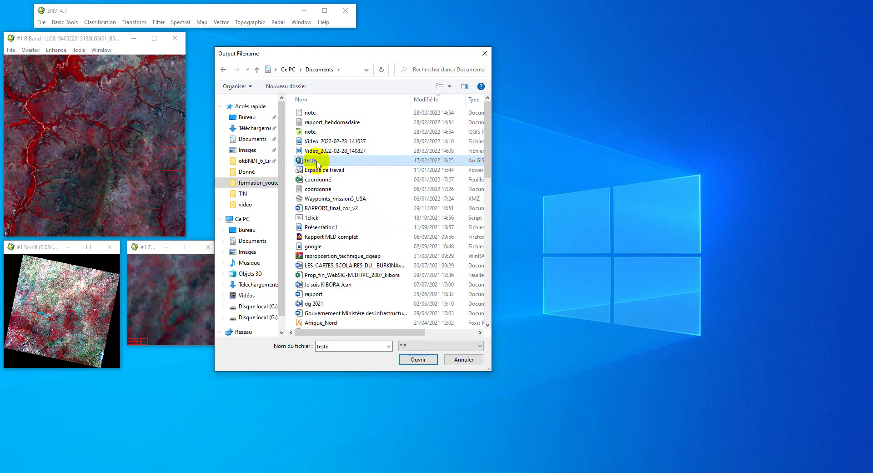
scroll(318, 162, "down", 10)
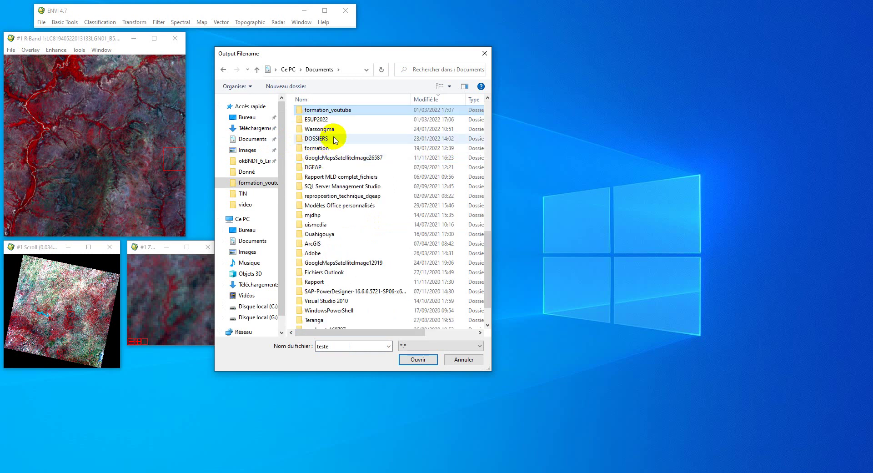
key("Down")
key("Up")
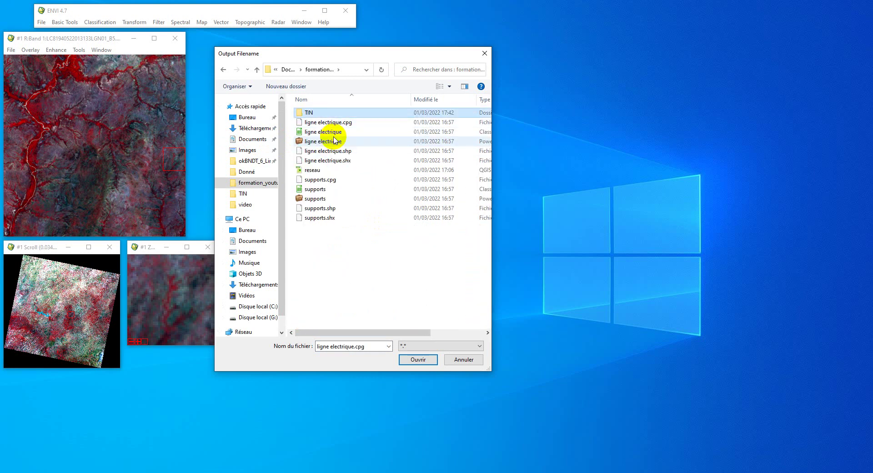
key("Return")
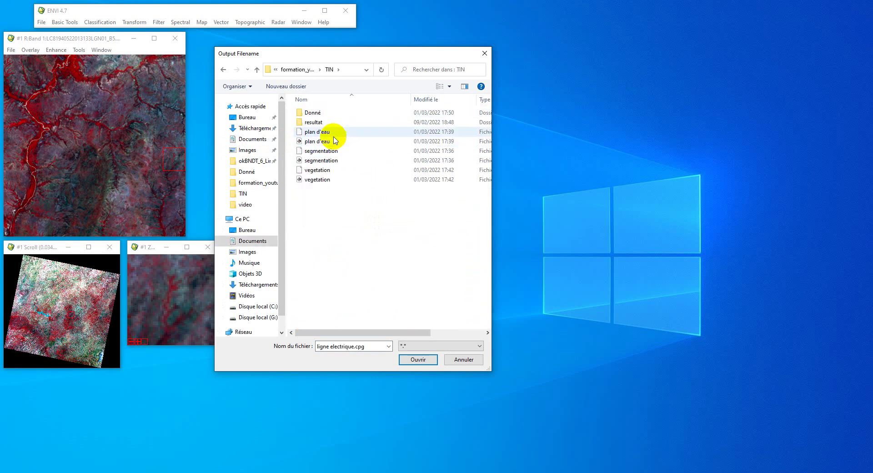
double_click(314, 114)
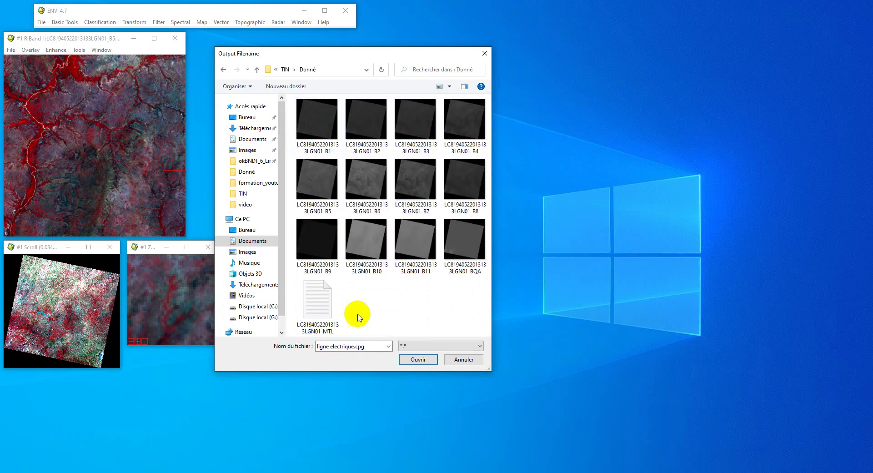
left_click(286, 69)
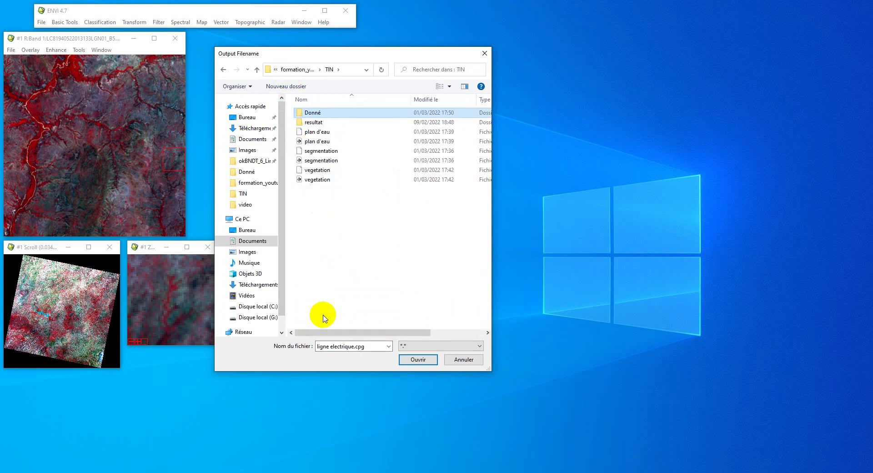
left_click(354, 347)
type("s")
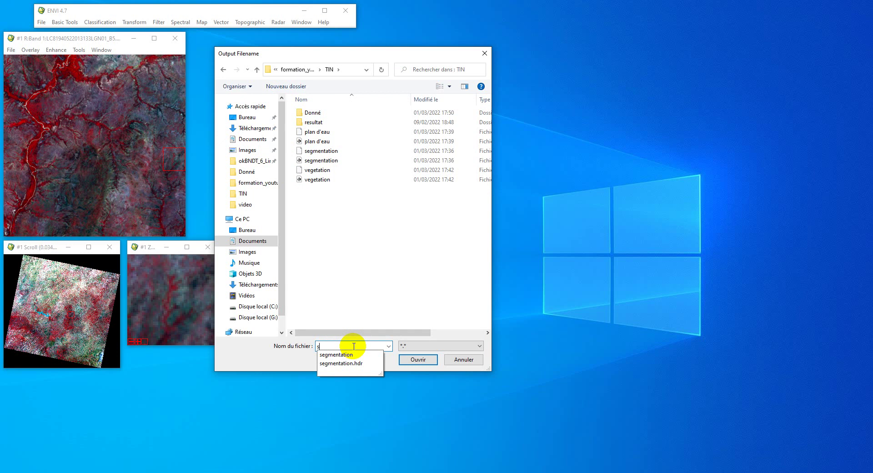
type("egmentation")
key("BackSpace")
key("BackSpace")
key("BackSpace")
key("BackSpace")
key("BackSpace")
key("BackSpace")
key("BackSpace")
key("BackSpace")
key("BackSpace")
key("BackSpace")
key("BackSpace")
Step: Name the output file image_coupé and export the subset in ENVI format
type("ima")
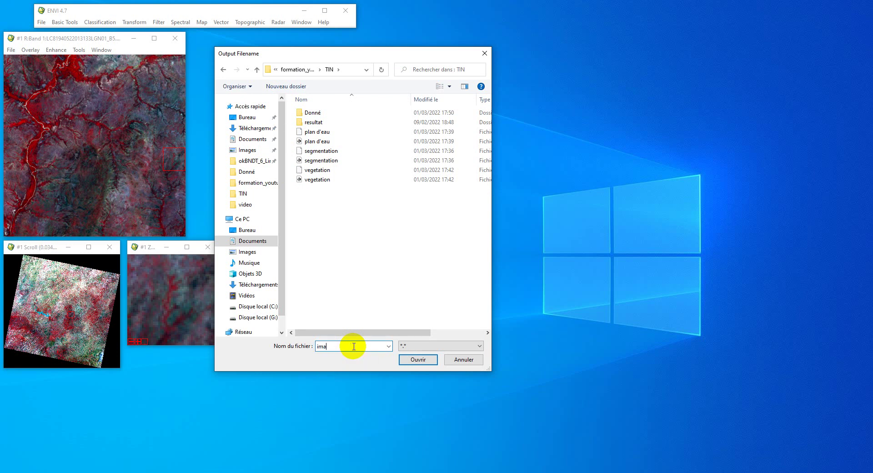
type("ge_color")
key("Return")
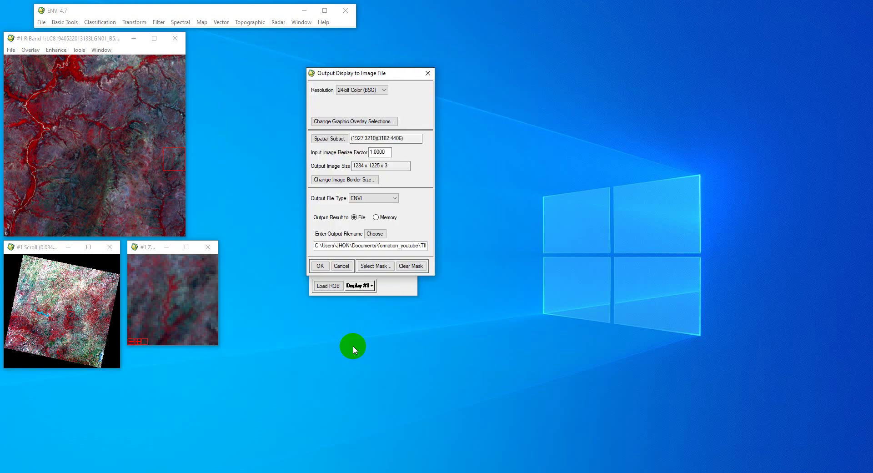
left_click(320, 267)
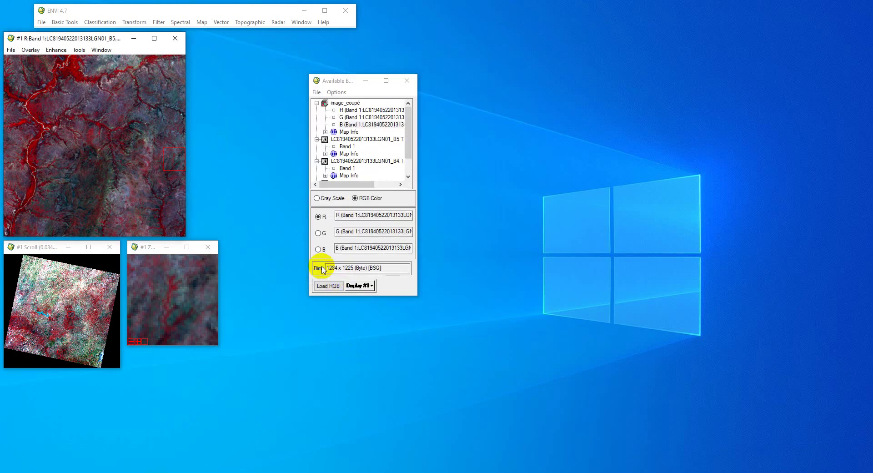
Step: Load the image_coupé RGB composite into Display #1 and show the area around the lake
left_click(326, 287)
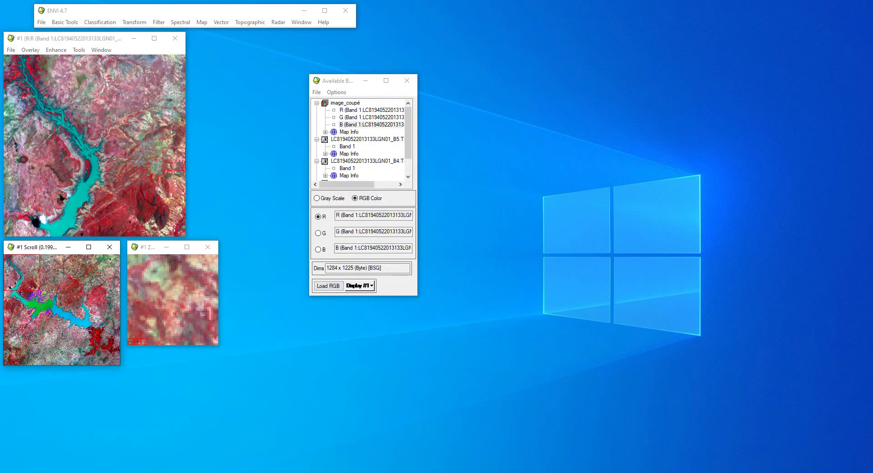
left_click_drag(40, 302, 49, 248)
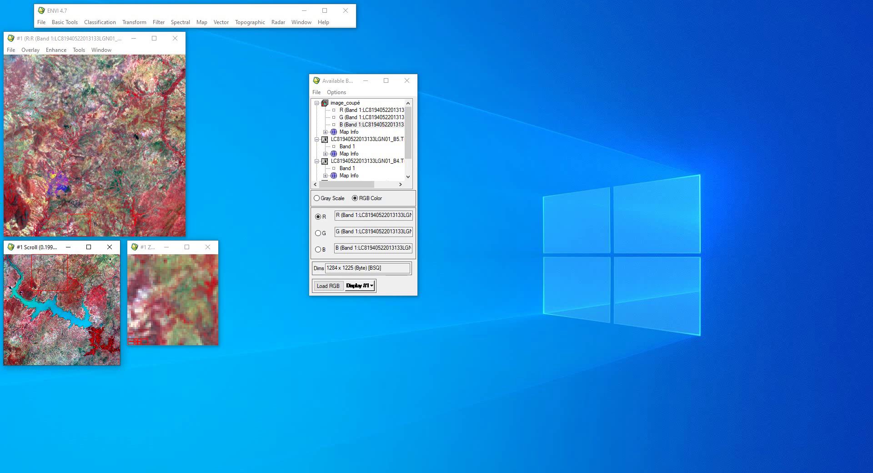
left_click(59, 314)
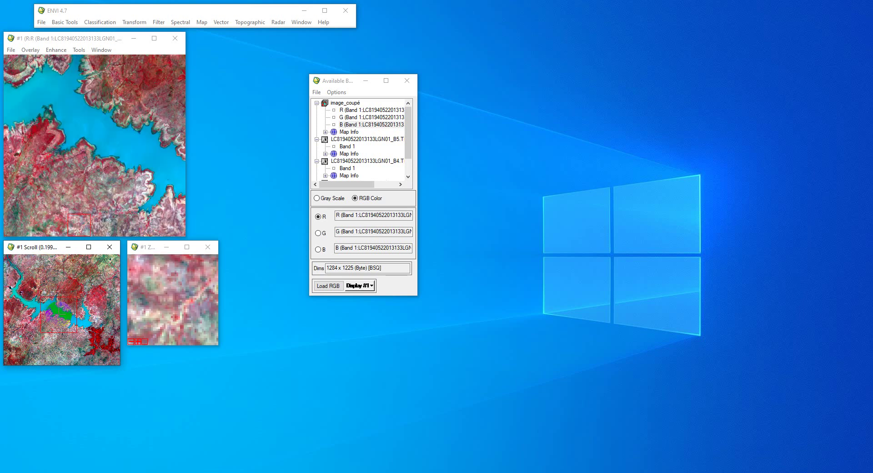
mouse_move(59, 315)
left_mouse_down()
mouse_move(22, 286)
mouse_move(74, 303)
mouse_move(62, 317)
left_mouse_up()
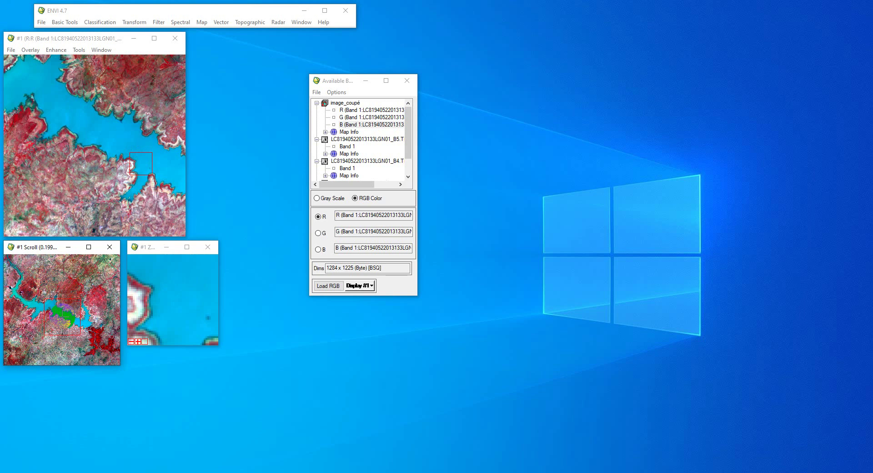
Step: Show the cursor location and value read-out for the cropped image and examine the RGB data values of the lake and its surroundings
right_click(103, 126)
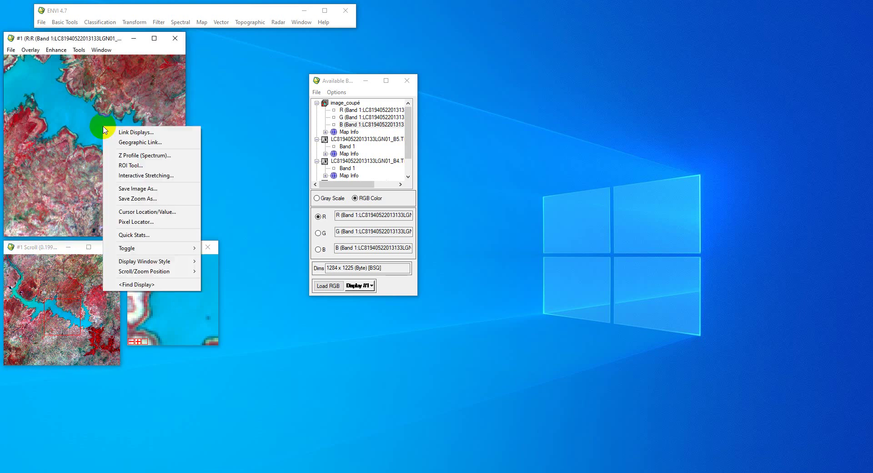
left_click(67, 39)
mouse_move(67, 40)
left_mouse_down()
mouse_move(83, 41)
mouse_move(63, 41)
mouse_move(69, 35)
left_mouse_up()
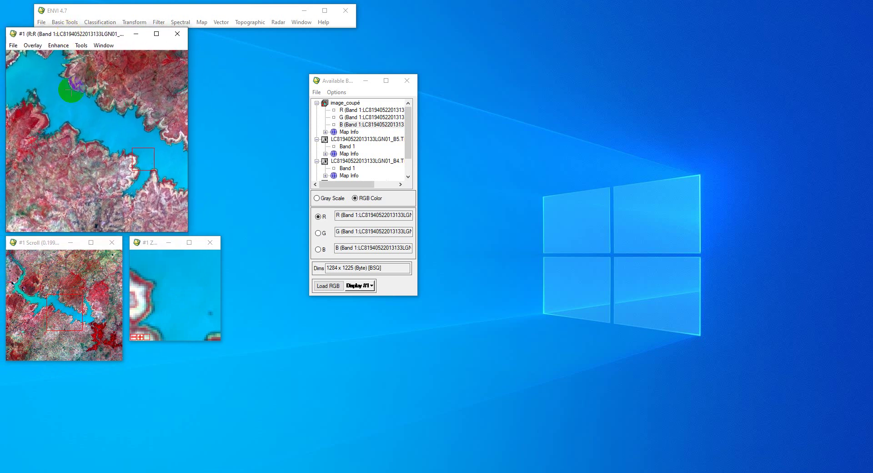
right_click(72, 107)
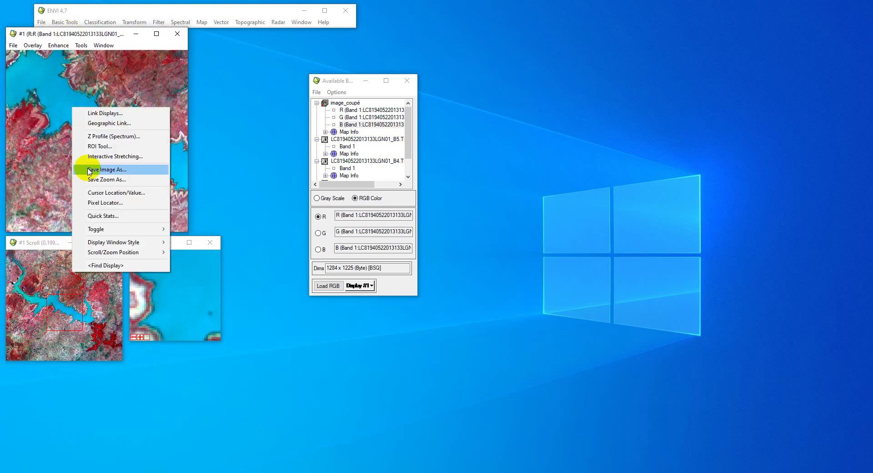
left_click(120, 195)
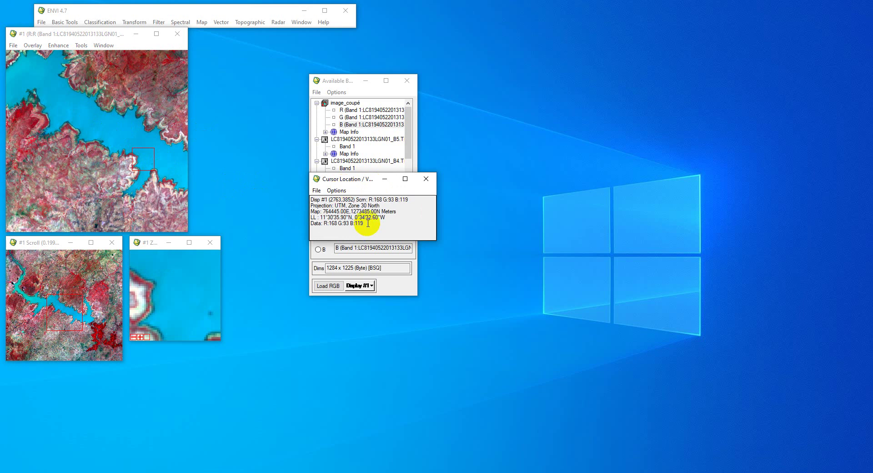
left_click_drag(359, 223, 318, 221)
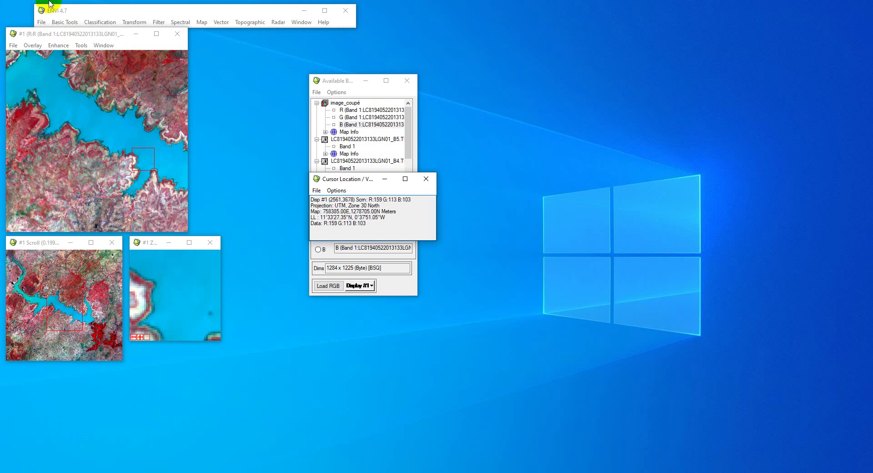
Step: Start a segmentation image using the full-scene R band of image_coupé as the input band
left_click(63, 23)
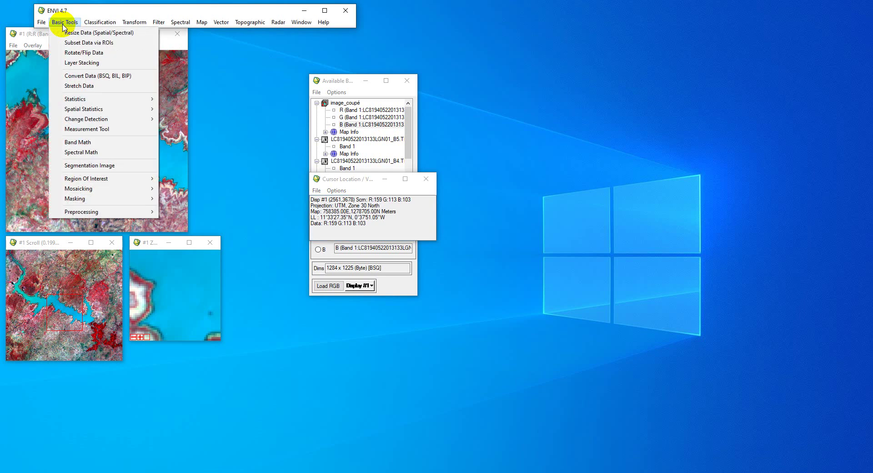
left_click(95, 165)
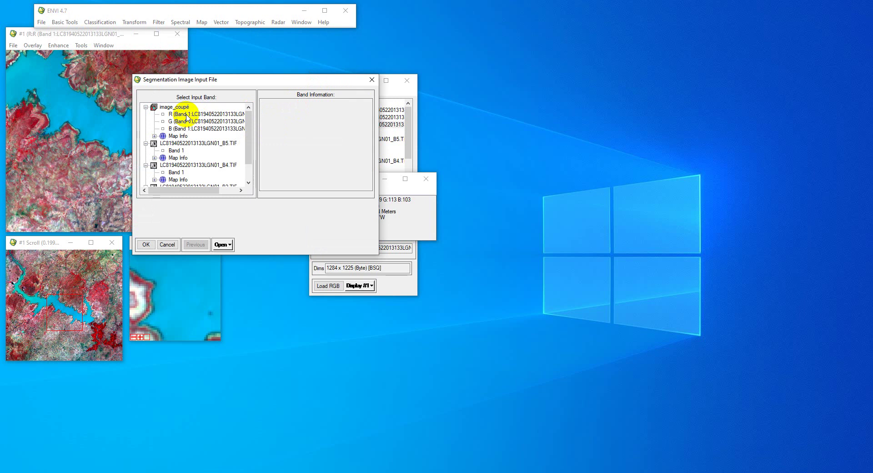
left_click(186, 115)
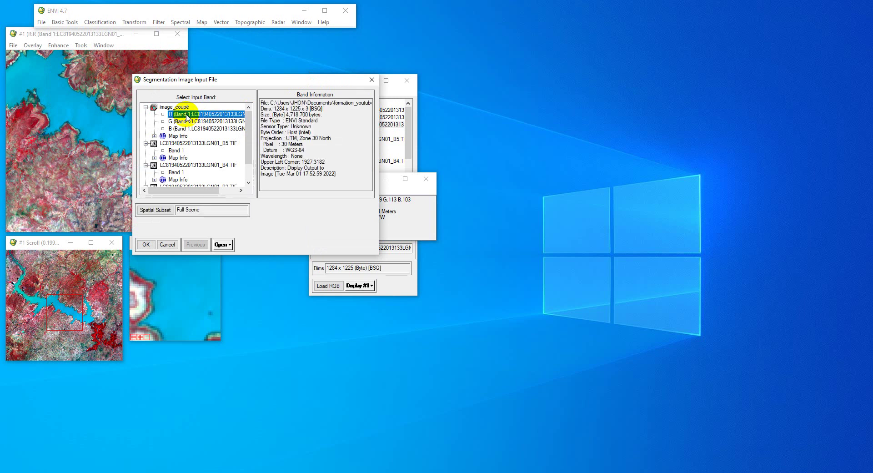
left_click(146, 244)
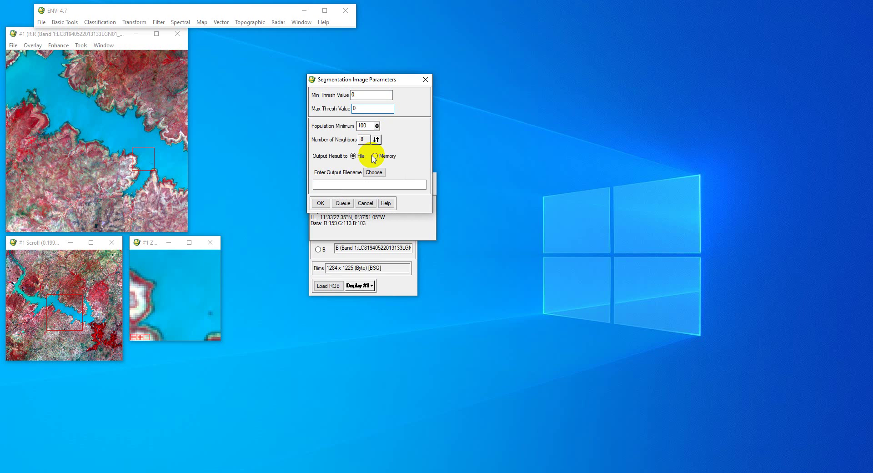
Step: Name the output file plan_eau in the TIN folder and generate the segmentation image
left_click(374, 172)
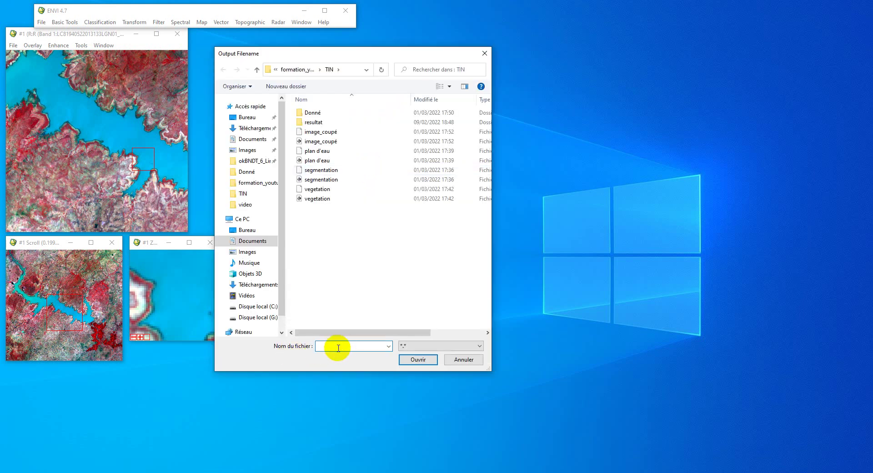
type("plan")
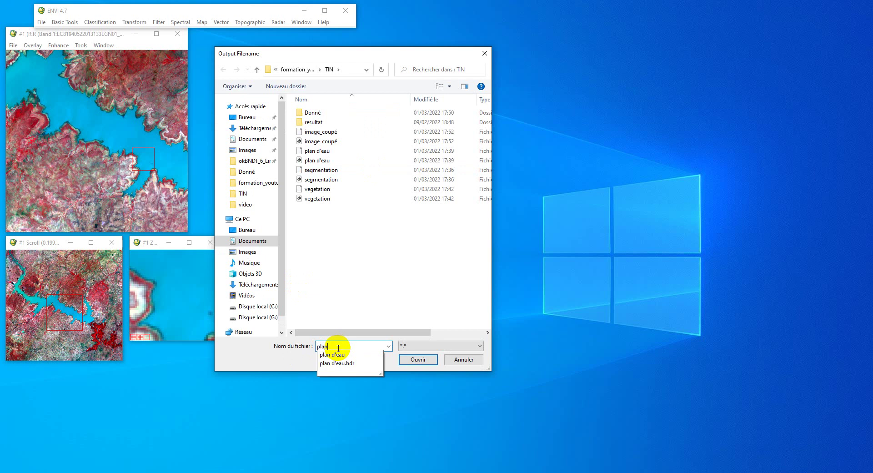
type("_eau")
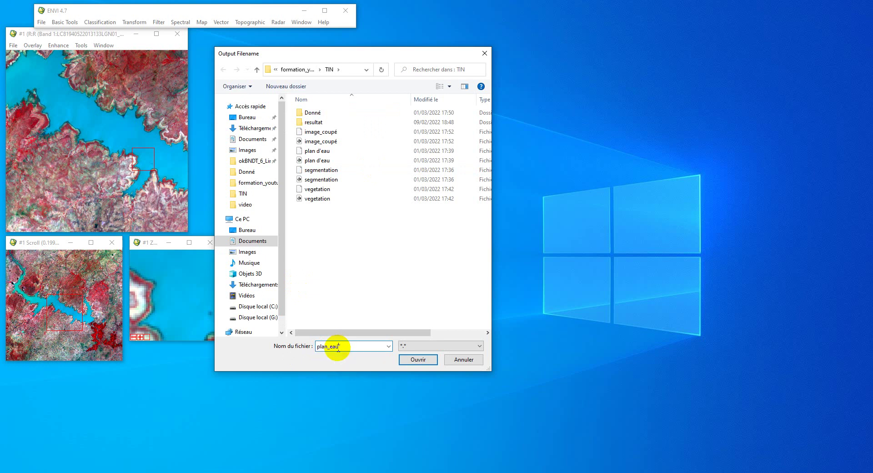
key("Return")
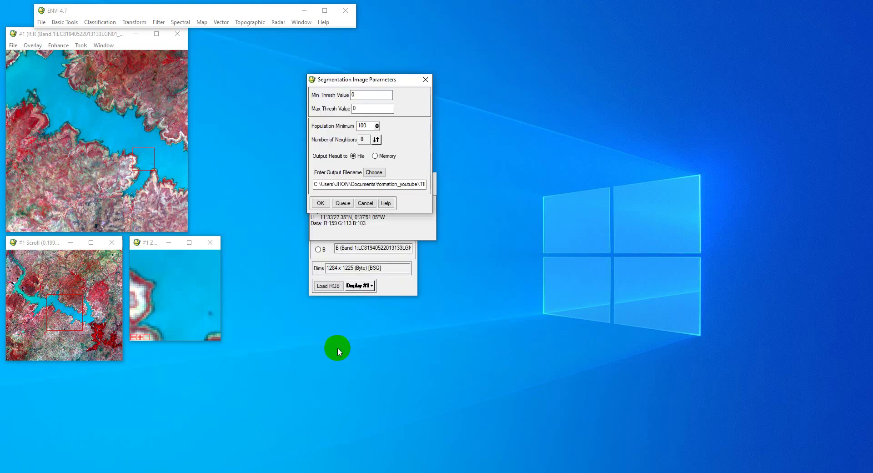
left_click(322, 203)
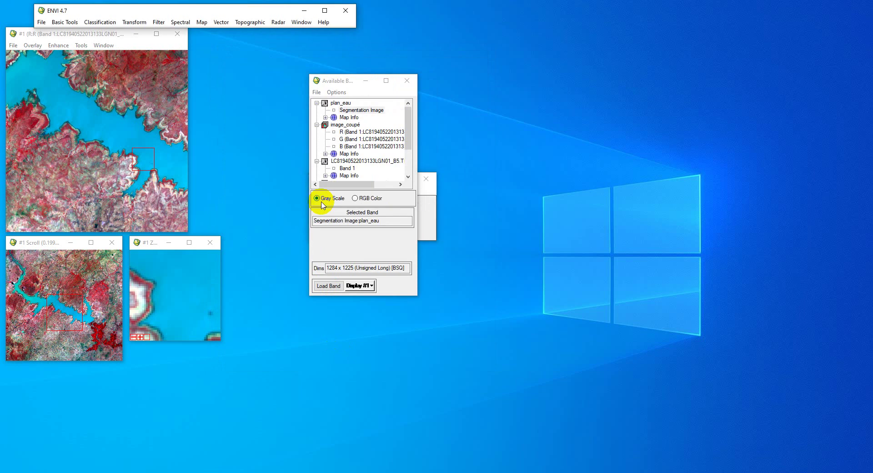
Step: Load the plan_eau segmentation image as a gray scale band into a new display
left_click(360, 286)
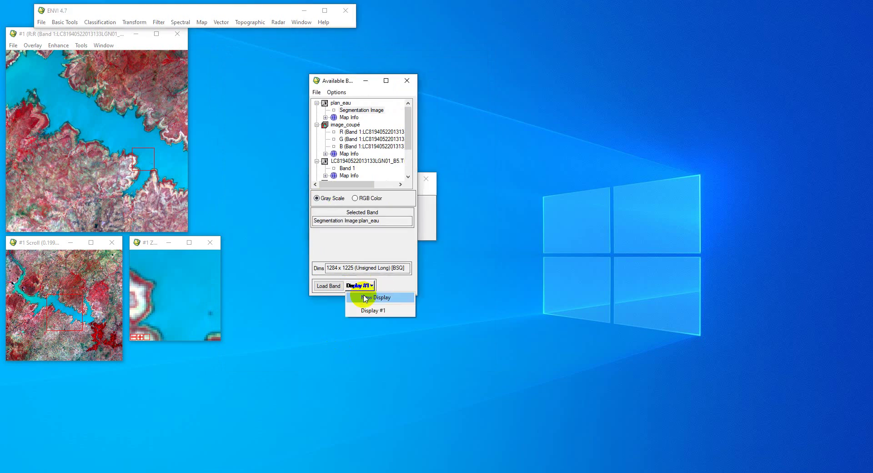
left_click(364, 298)
left_click(327, 287)
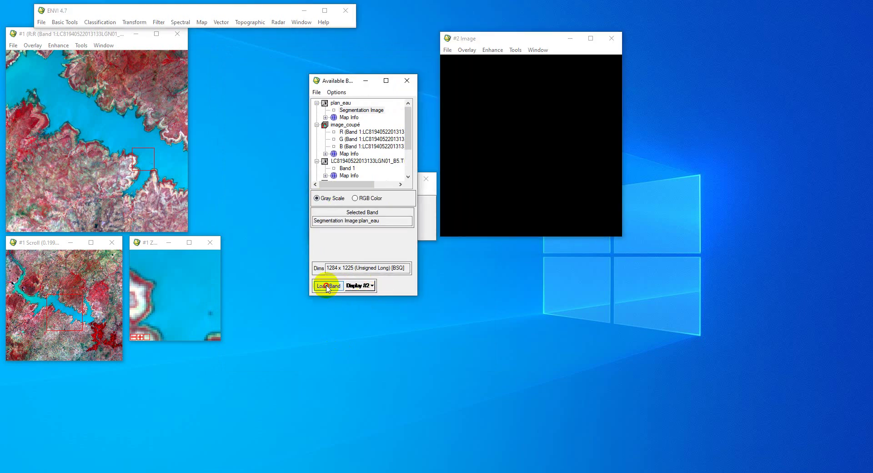
Step: Examine the river channel downstream of the lake in the plan_eau segmentation image, following its course at zoom level
left_click_drag(519, 289, 541, 351)
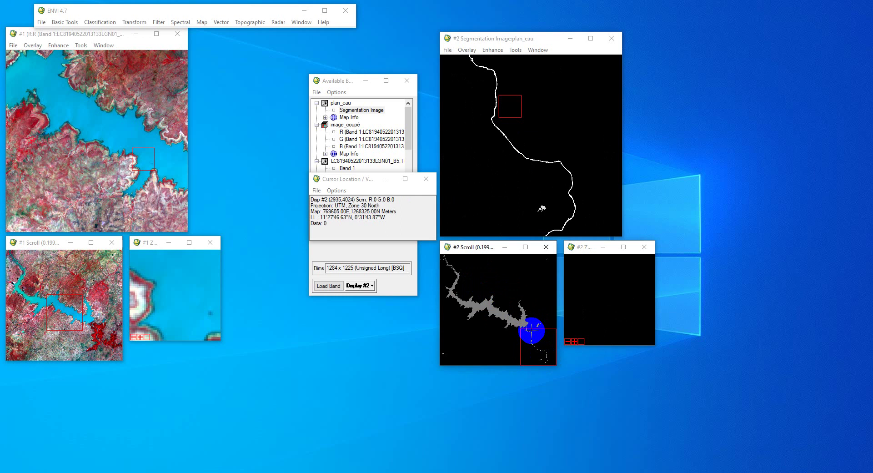
left_click(536, 339)
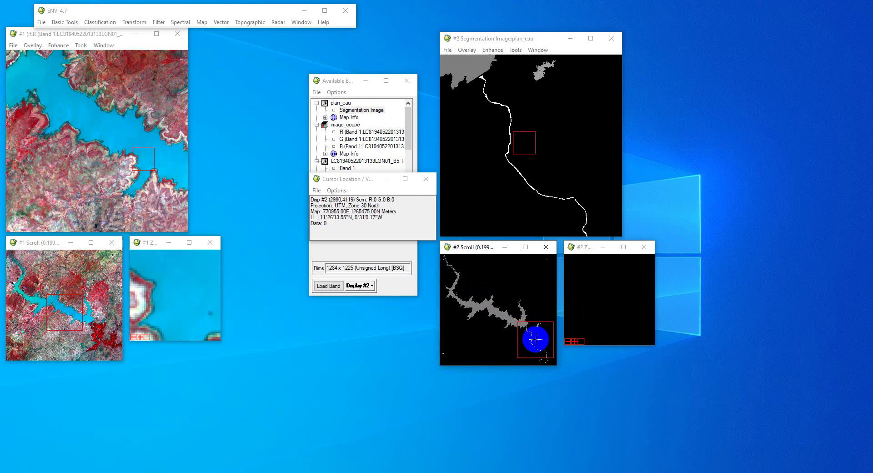
left_click(524, 139)
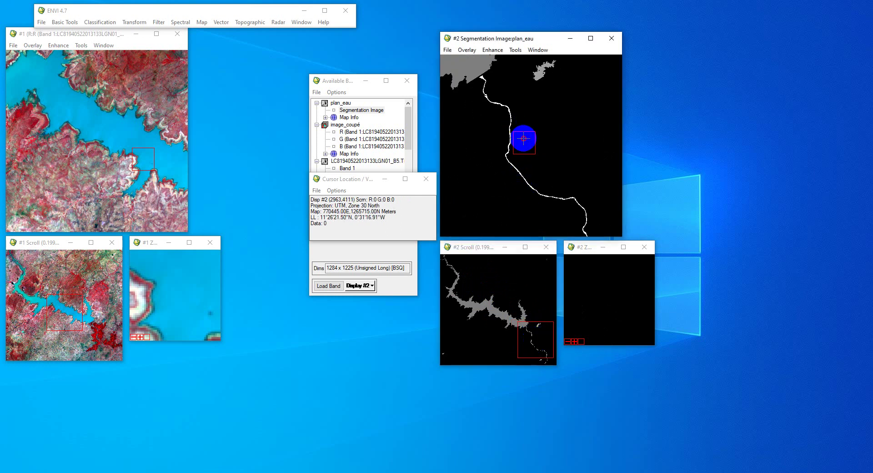
left_click_drag(524, 138, 514, 121)
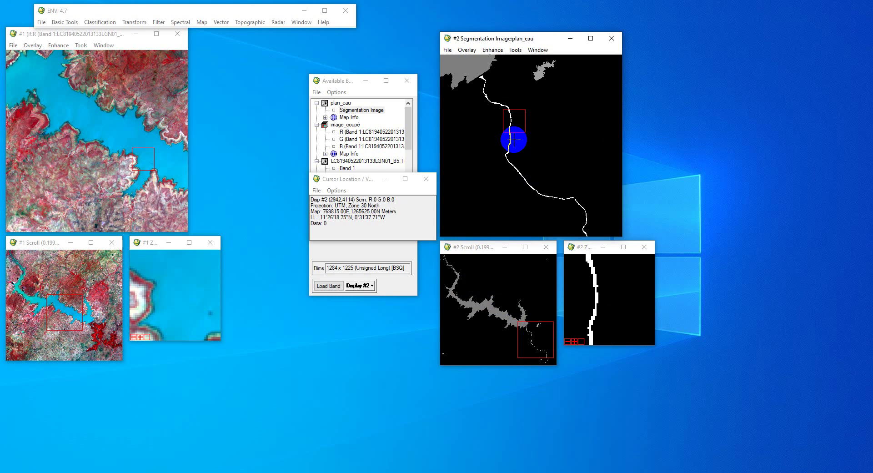
left_click_drag(511, 126, 511, 156)
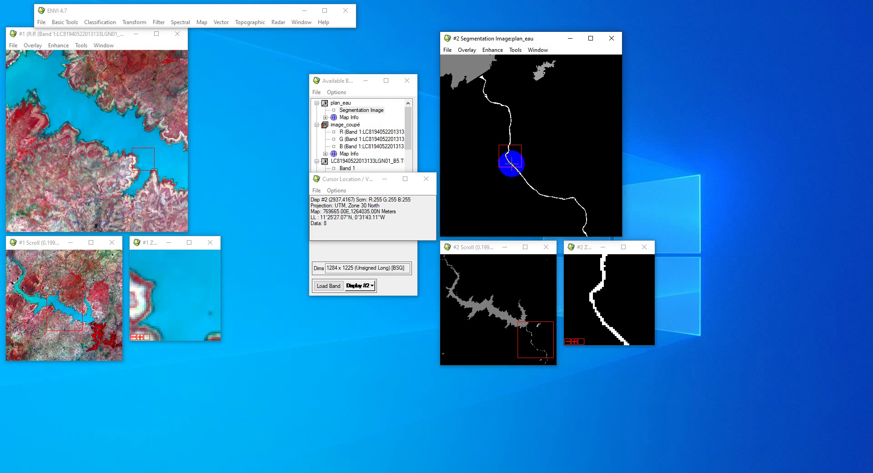
left_click(531, 180)
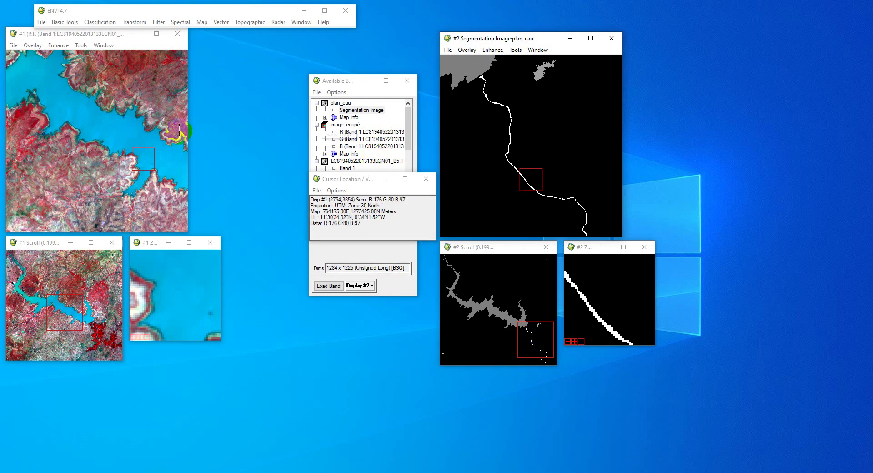
Step: Show the red vegetation area downstream of the lake and start a segmentation image from the full-scene G band of image_coupé
left_click(68, 306)
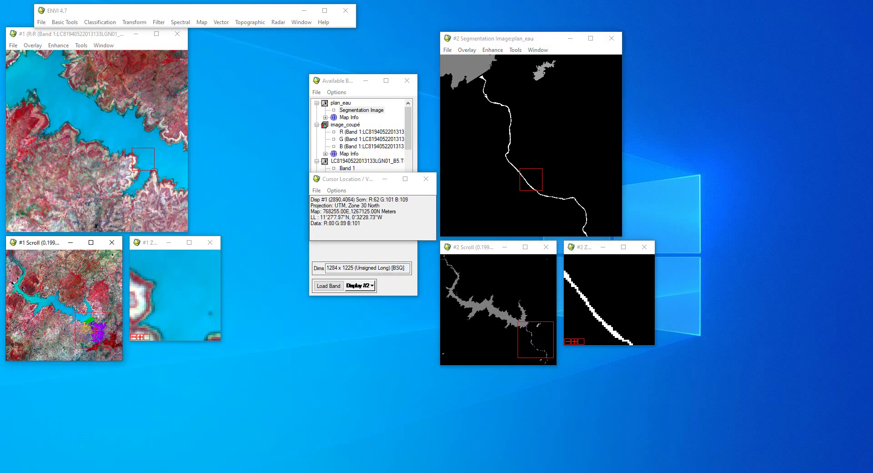
left_click(101, 333)
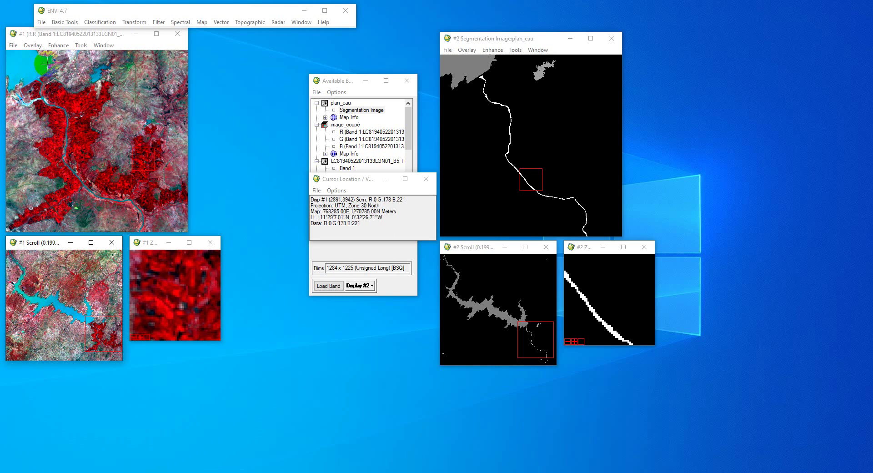
left_click(60, 23)
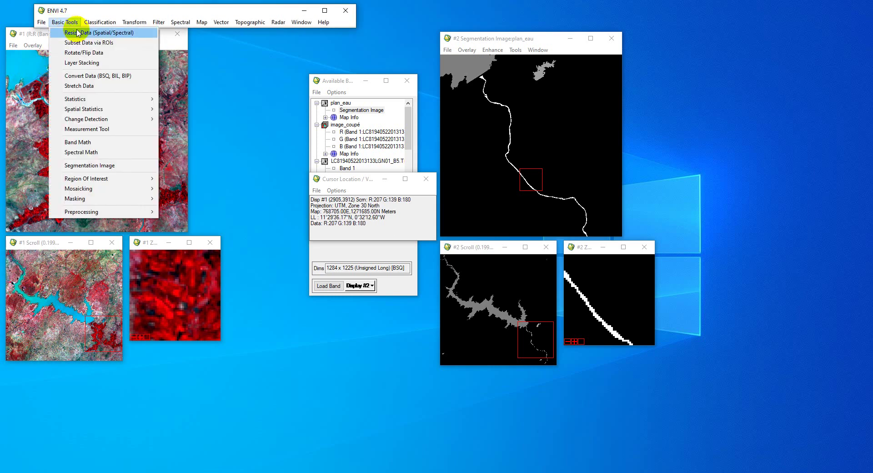
left_click(89, 166)
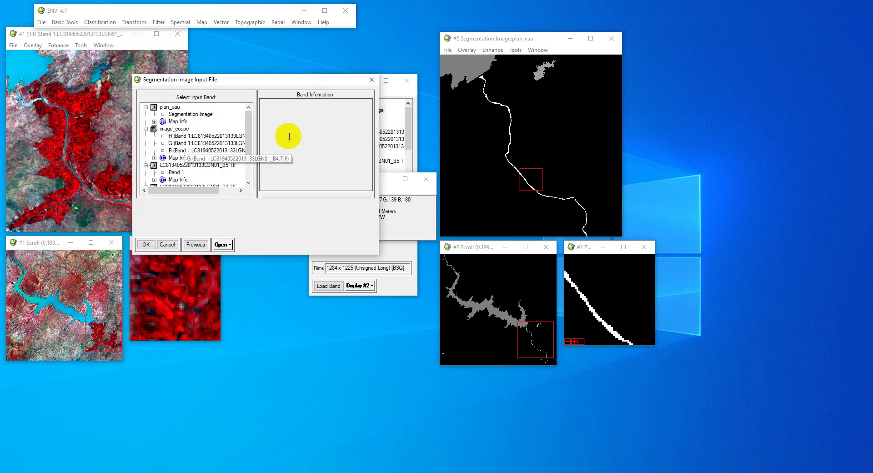
left_click_drag(248, 130, 248, 137)
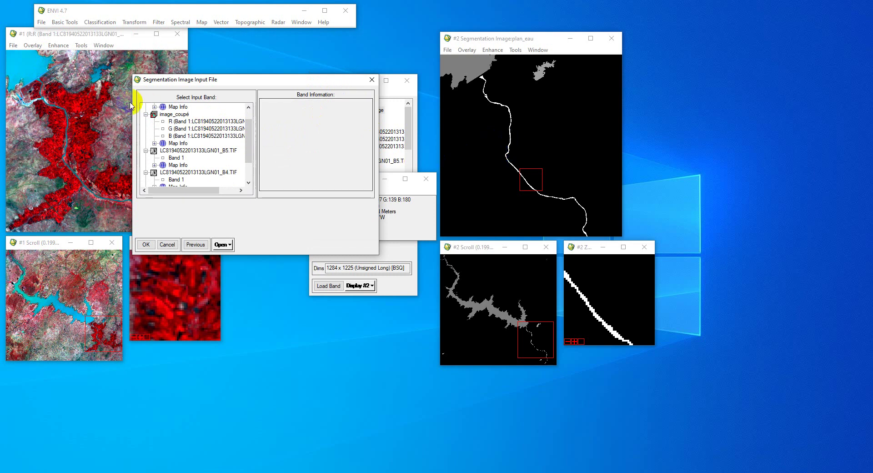
left_click(188, 130)
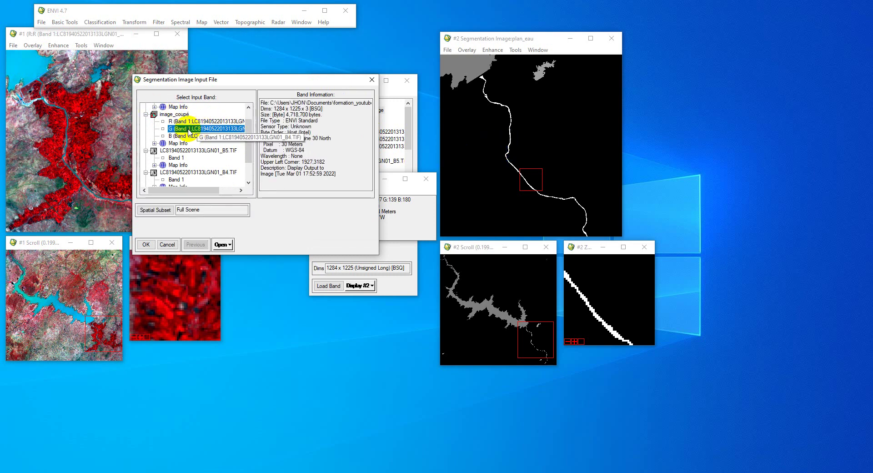
left_click(146, 245)
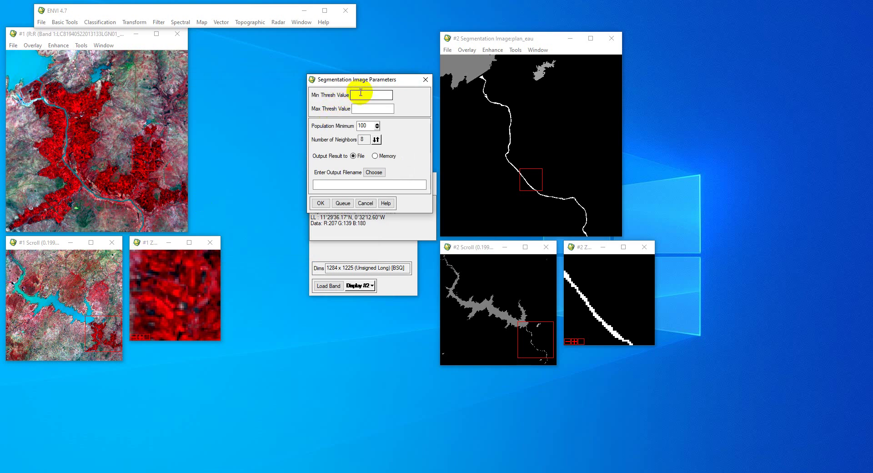
Step: Set the minimum and maximum thresholds to 0, name the output file vegetation_ and generate the segmentation image
left_click(361, 93)
left_click(359, 109)
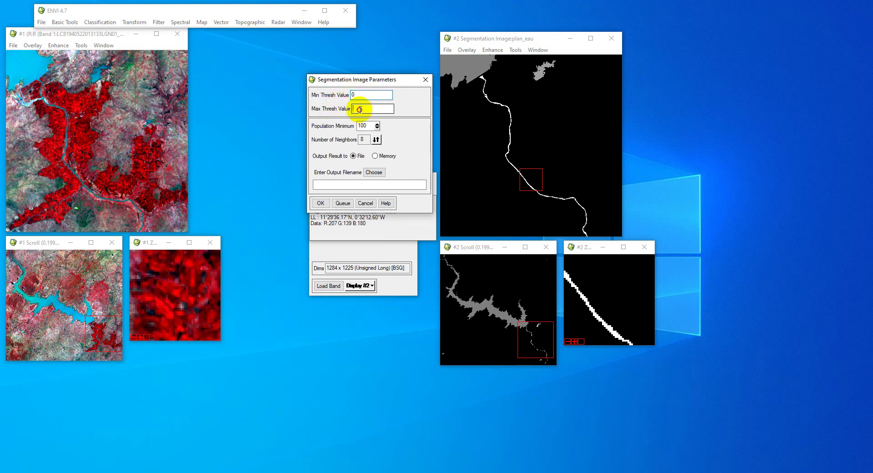
type("0")
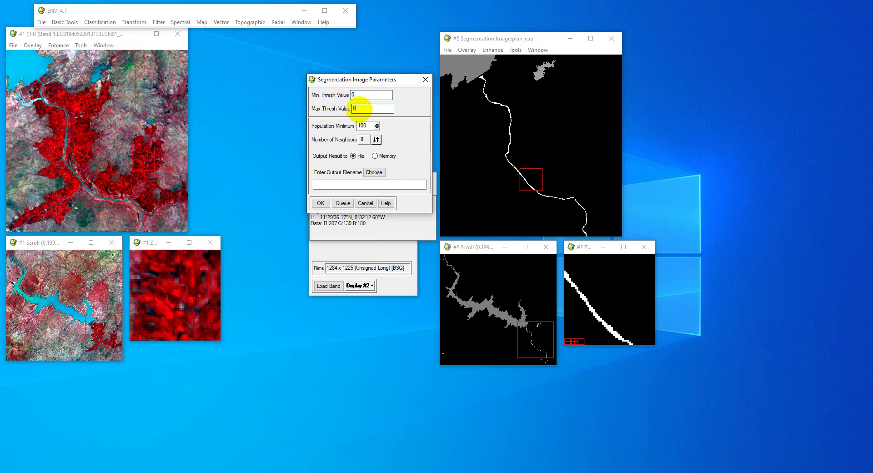
left_click(374, 172)
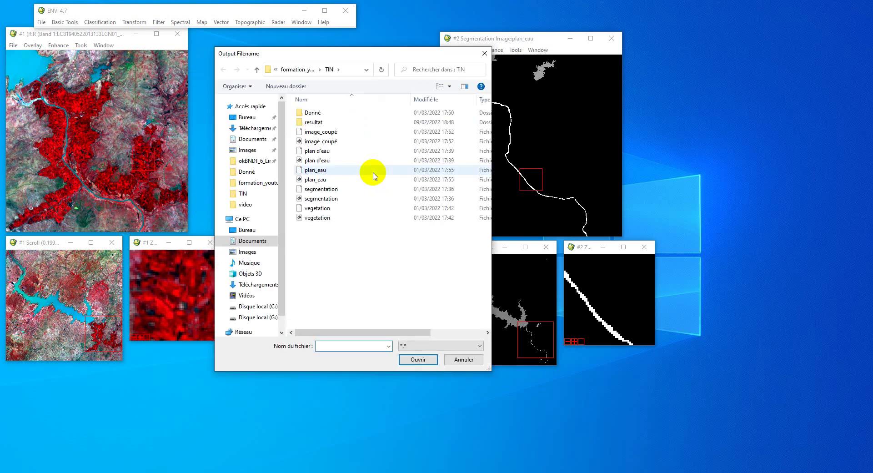
type("veg")
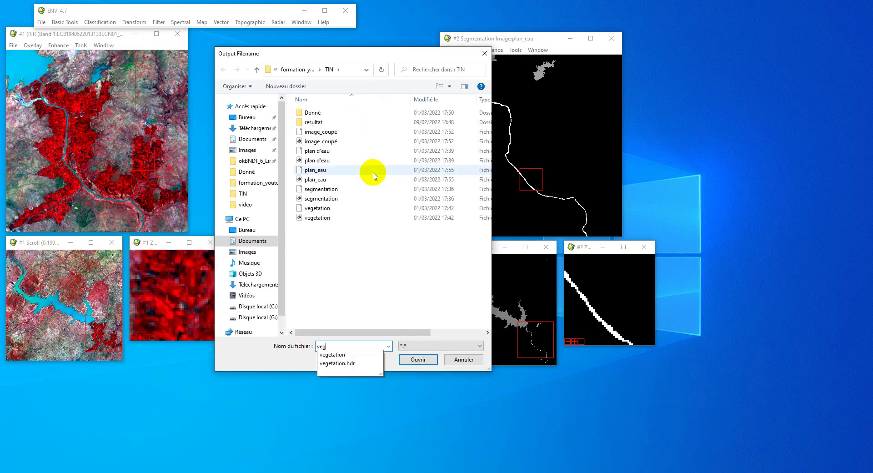
type("etation_")
key("Return")
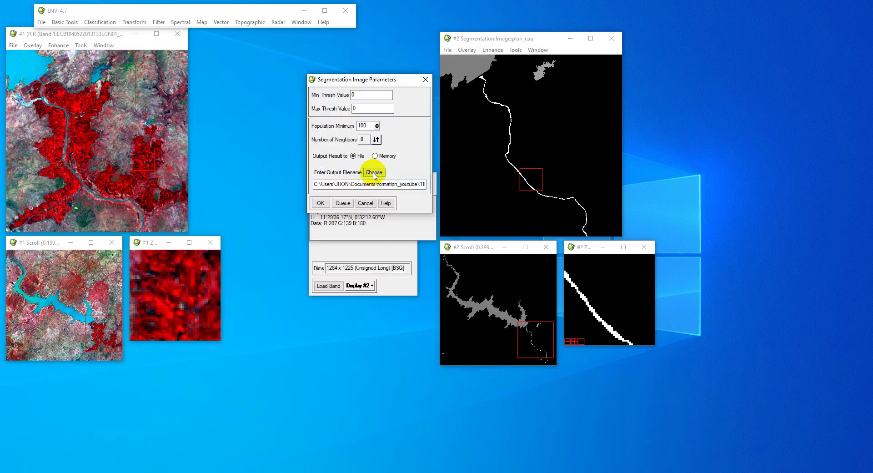
left_click(321, 203)
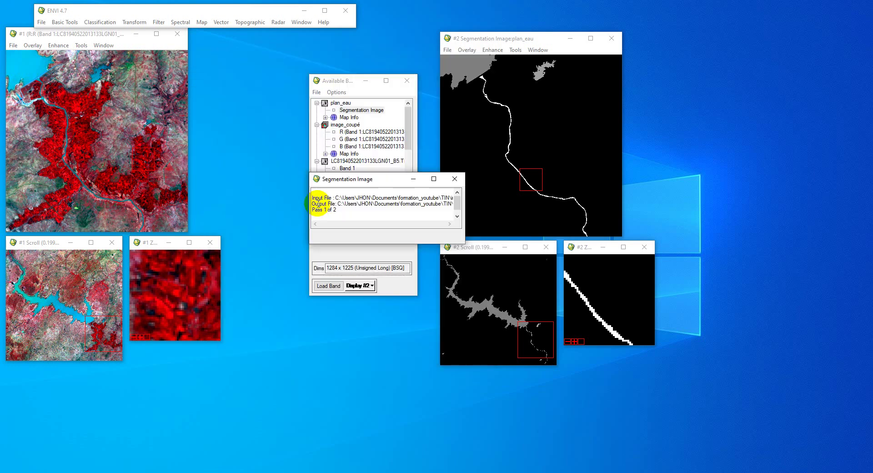
Step: Load the vegetation_ segmentation image as a gray scale band into a new display
left_click(367, 286)
left_click(369, 297)
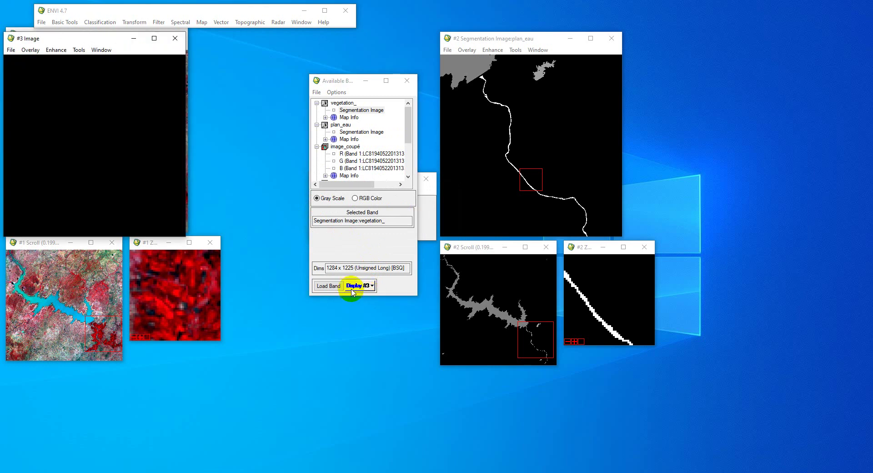
left_click(331, 286)
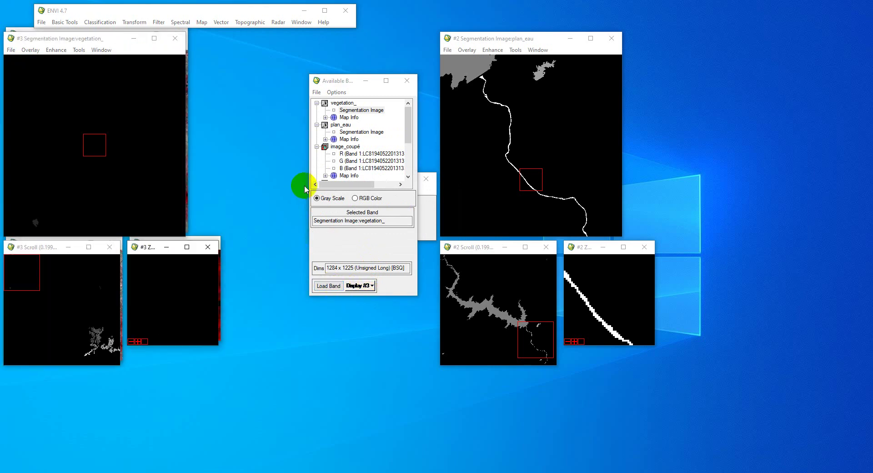
Step: Arrange Display #3 between the other two displays, show its segmented vegetation area, and put away the band list and cursor value read-out
left_click(365, 82)
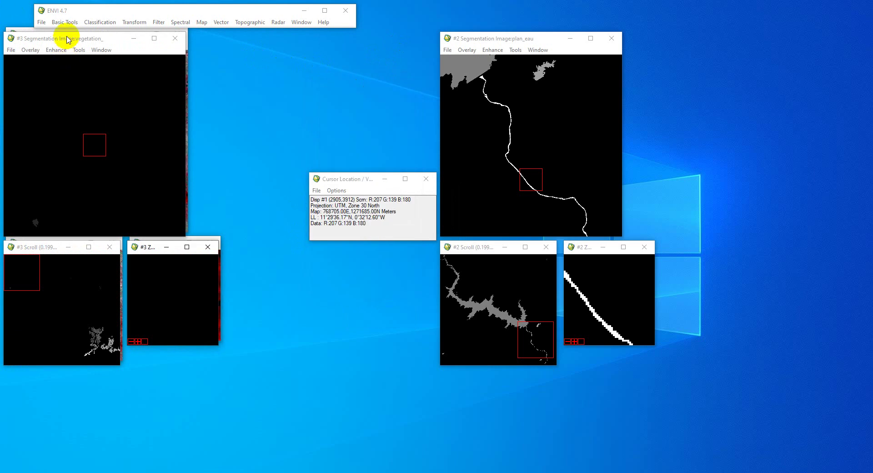
left_click_drag(67, 39, 287, 49)
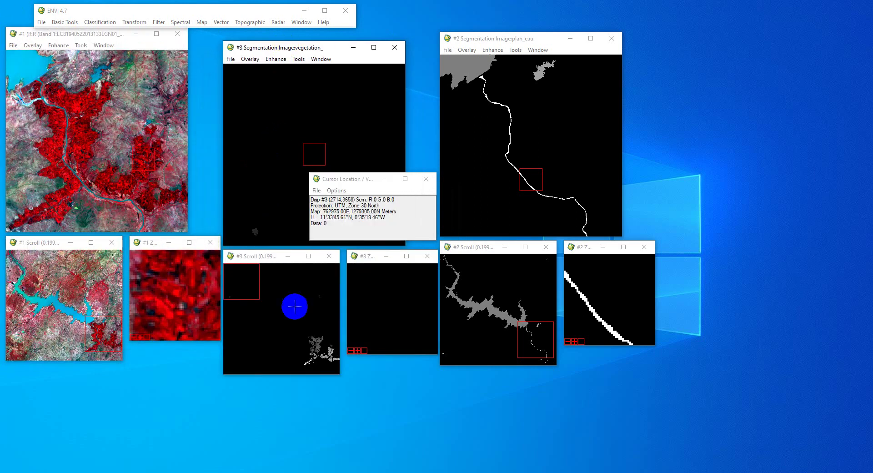
left_click_drag(312, 350, 328, 354)
left_click(426, 180)
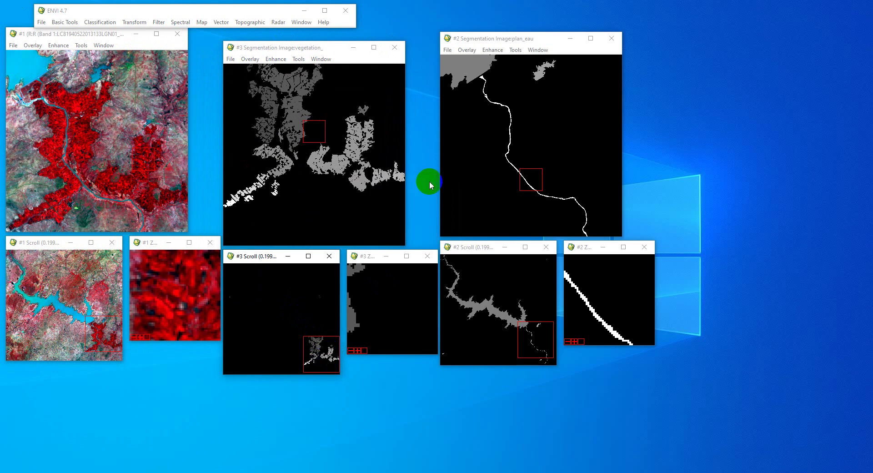
left_click(296, 60)
mouse_move(343, 68)
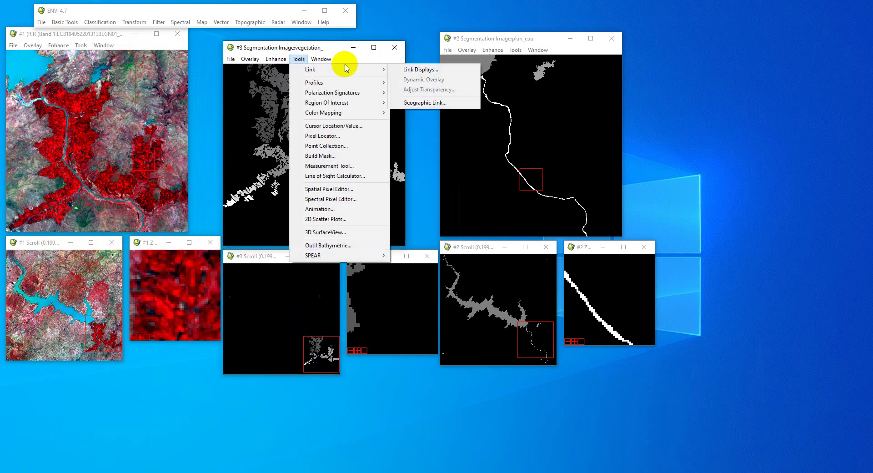
left_click(432, 70)
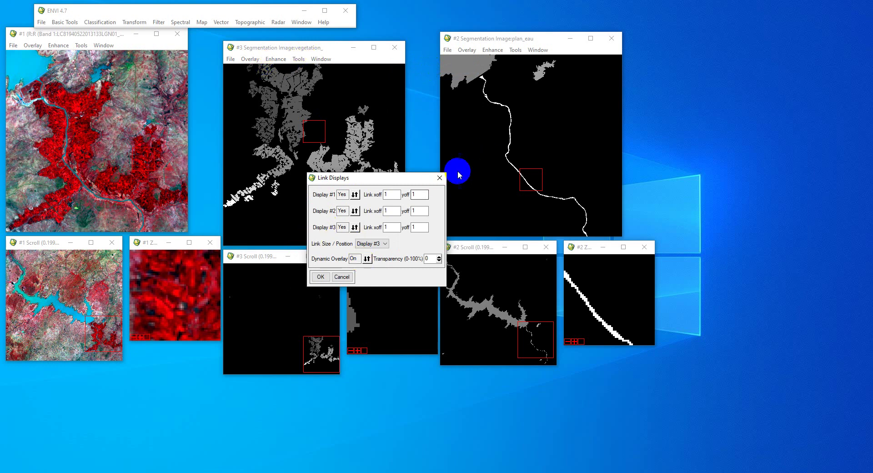
left_click(440, 178)
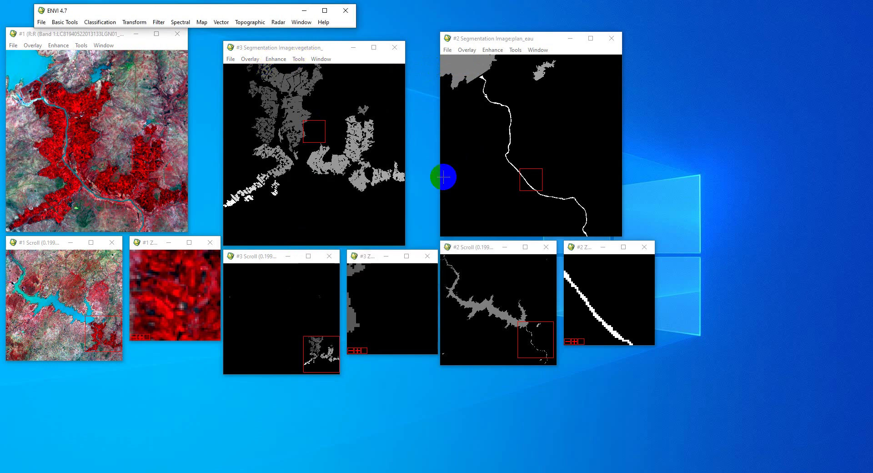
Step: Link Displays #1, #2 and #3 using Display #3 for size and position, with dynamic overlay on and 0% transparency
left_click(298, 59)
mouse_move(326, 70)
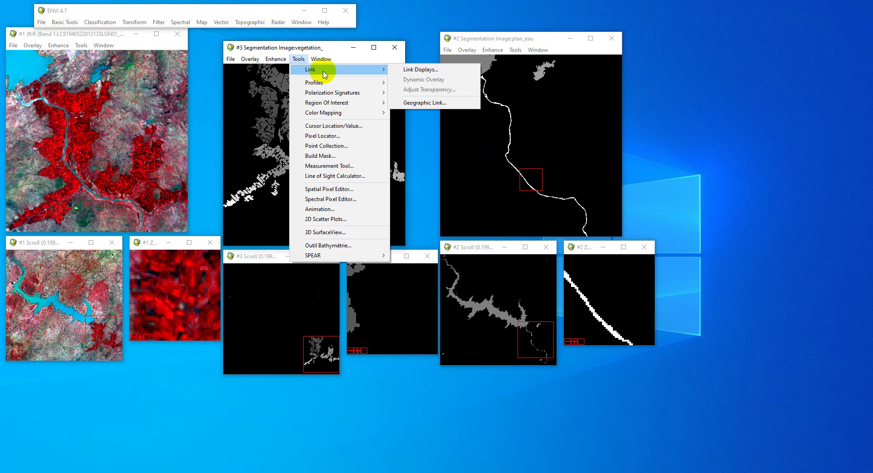
left_click(418, 70)
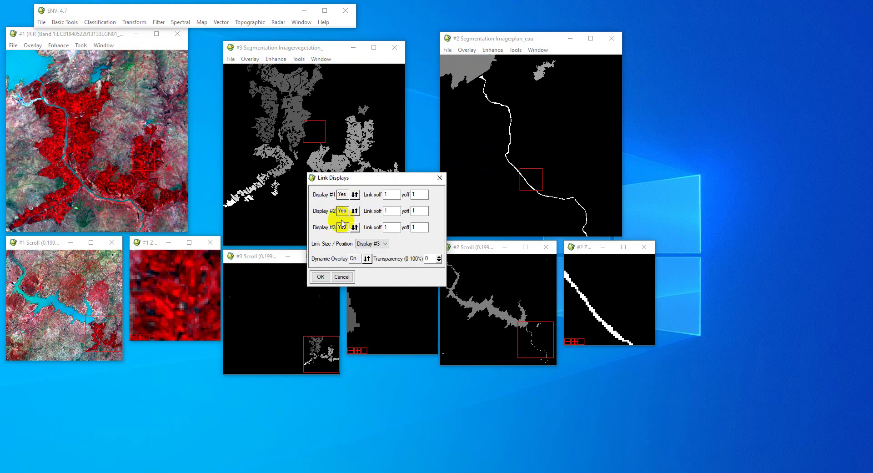
left_click(320, 278)
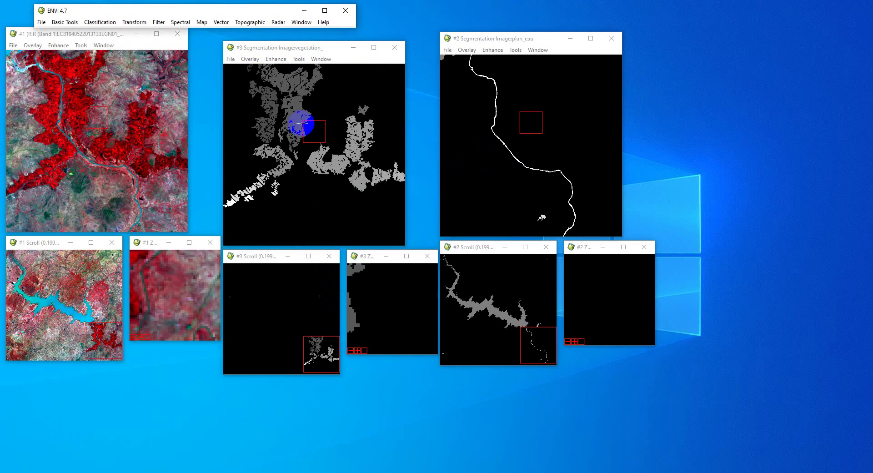
Step: Flick the dynamic overlay repeatedly in Display #3 to compare the segmented vegetation with the color composite
left_click(297, 119)
left_click(297, 119)
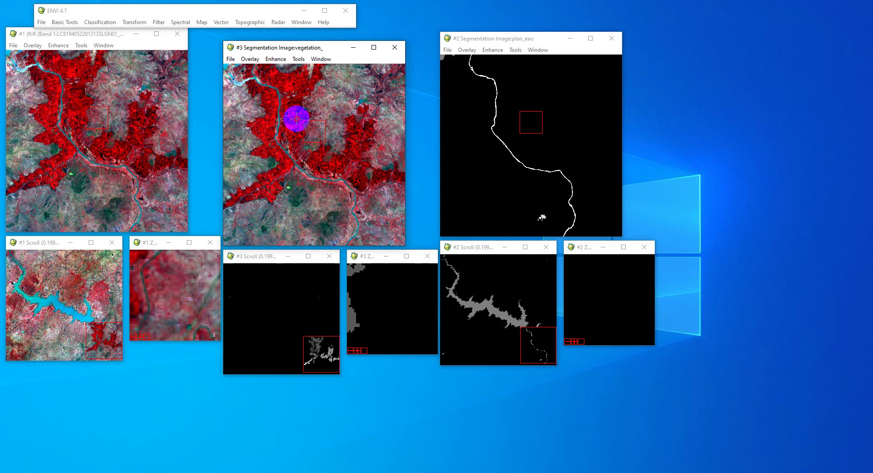
left_click(297, 119)
left_click(297, 119)
left_click(296, 119)
left_click(297, 119)
left_click(297, 119)
left_click(296, 119)
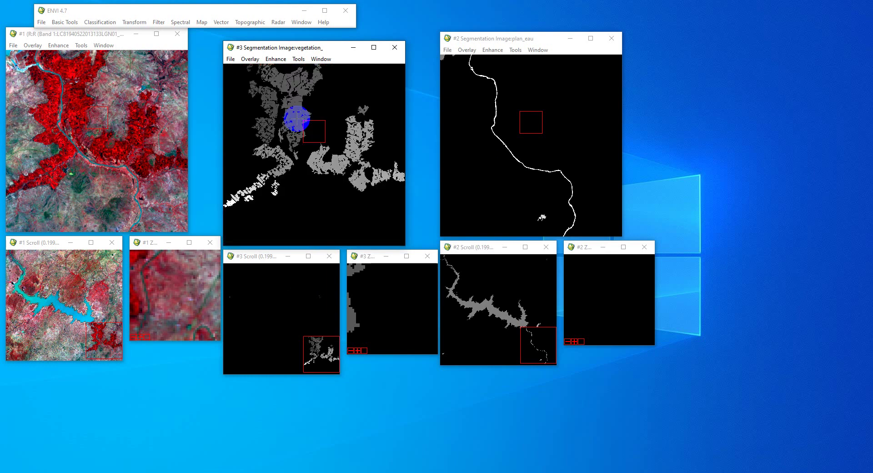
Step: Compare the segmented central lake in Display #2 with the composite through the dynamic overlay, and return the linked views to the downstream vegetation area
left_click_drag(562, 368, 479, 296)
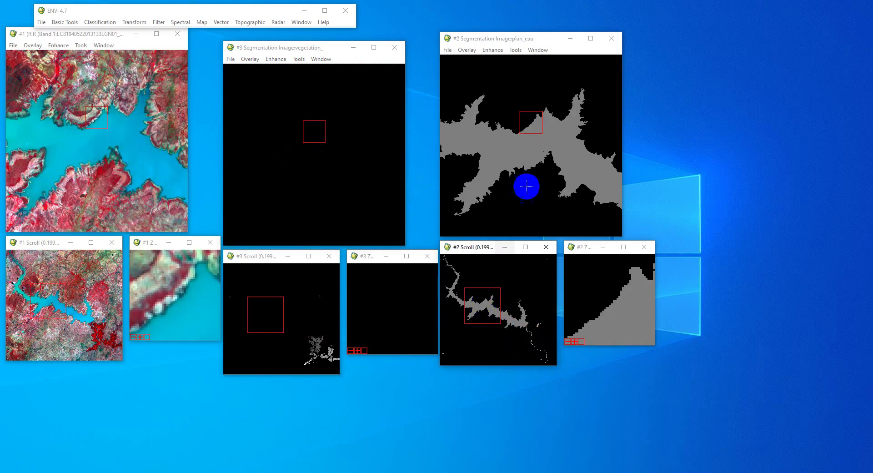
left_click(501, 145)
left_click(501, 142)
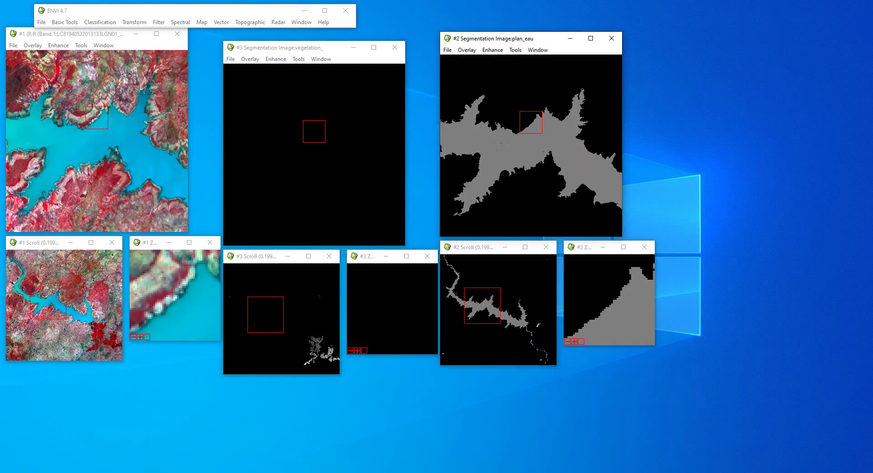
left_click(502, 143)
left_click(501, 143)
left_click(502, 142)
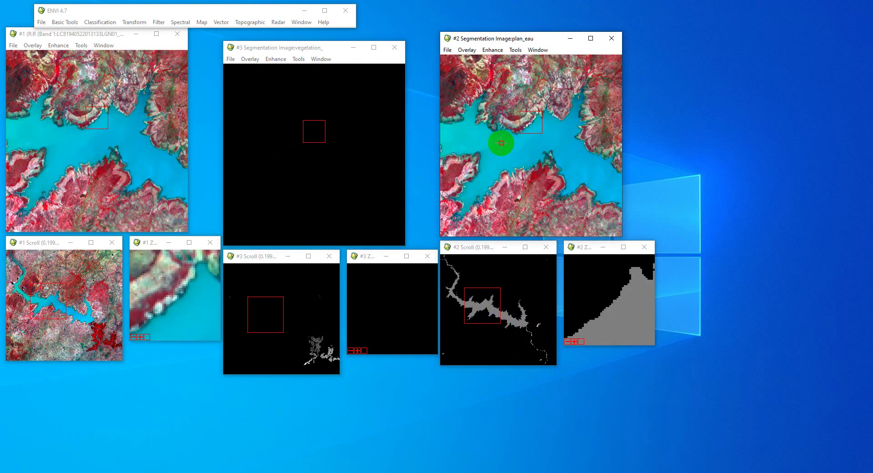
left_click(502, 142)
left_click(501, 144)
left_click(501, 144)
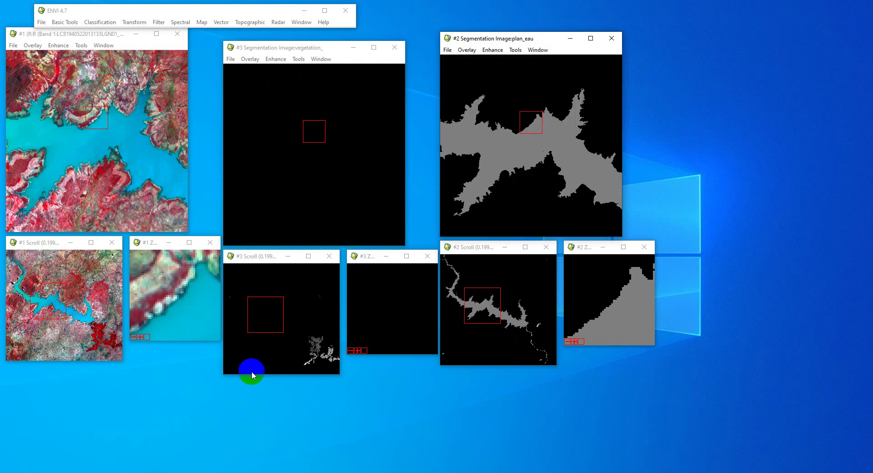
left_click_drag(280, 312, 328, 356)
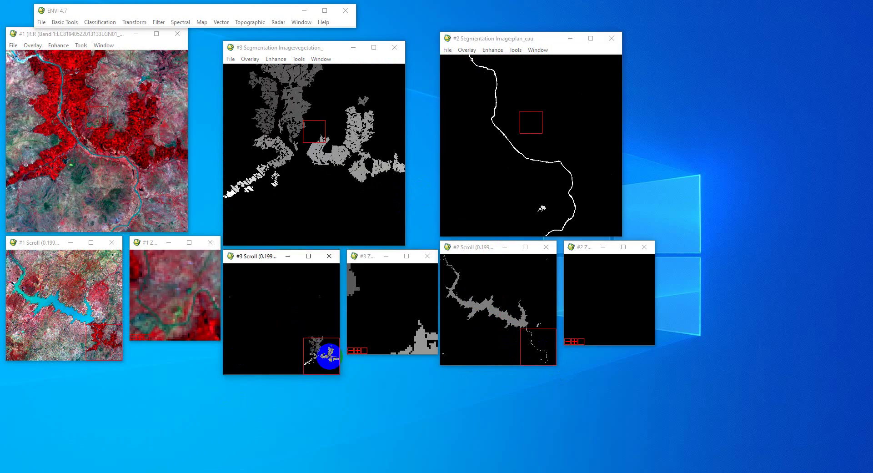